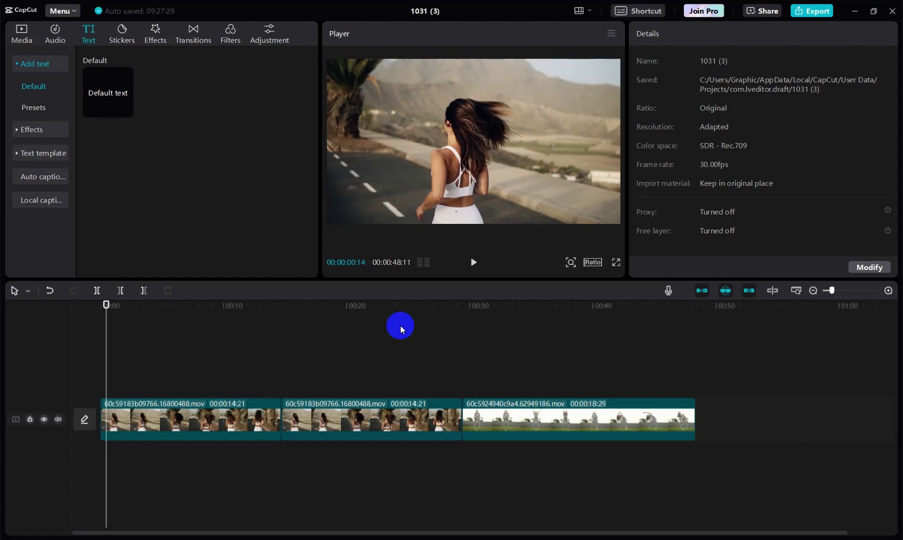
Preview the plain Default text style over the clip, then move the playhead near the start
mouse_move(95, 105)
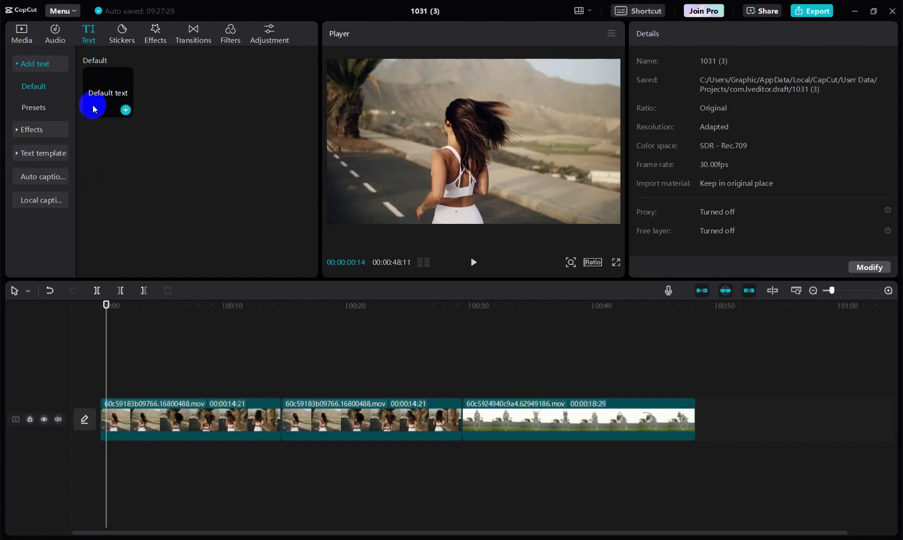
click(108, 98)
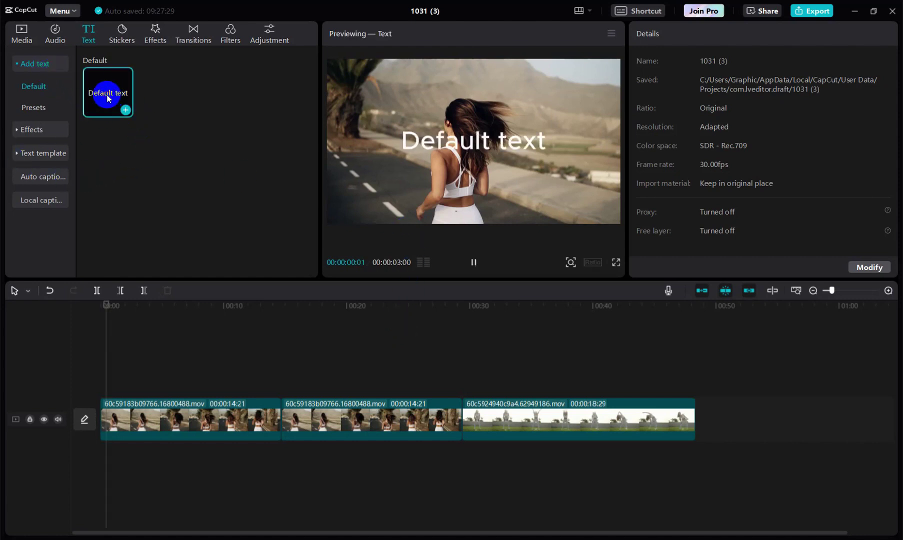
click(474, 262)
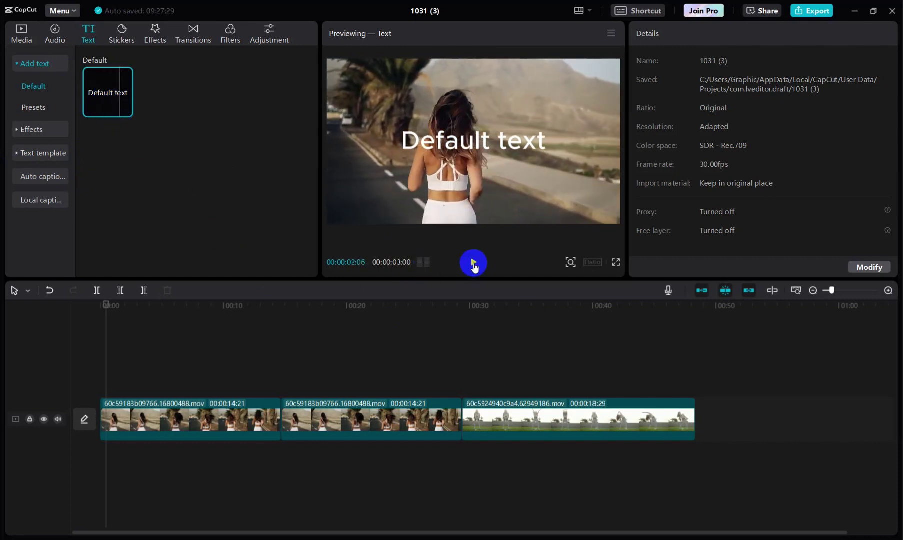
click(139, 306)
click(122, 305)
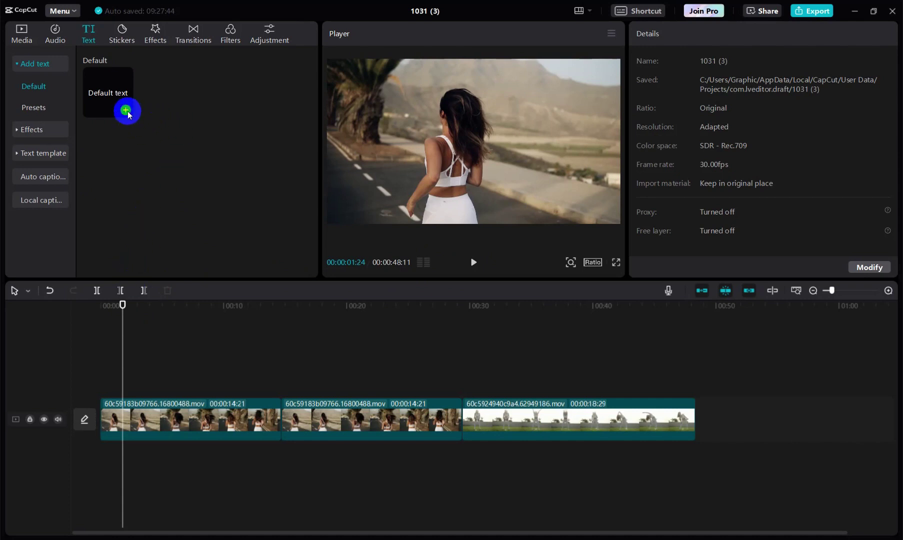
Browse the Trending text effects and preview the cyan neon preset on Default text
mouse_move(126, 111)
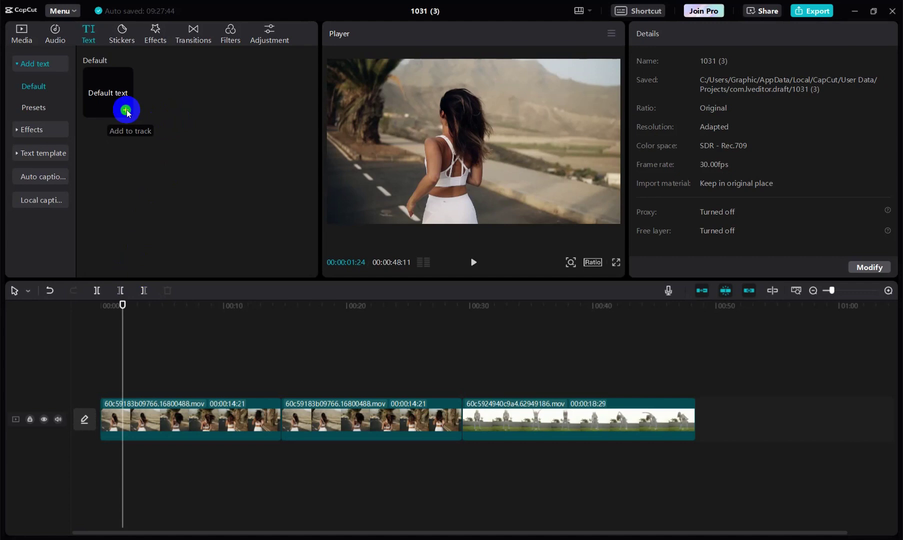
click(21, 131)
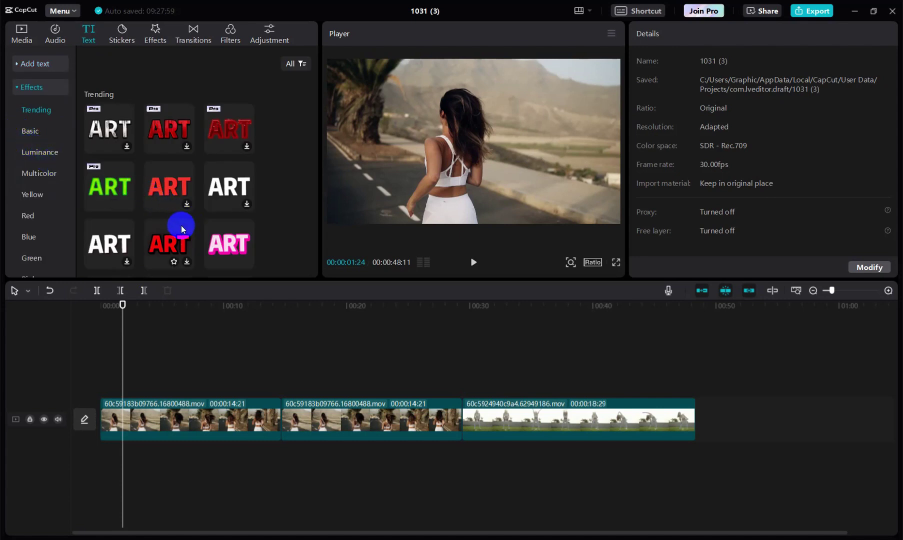
scroll(126, 173, down, 2)
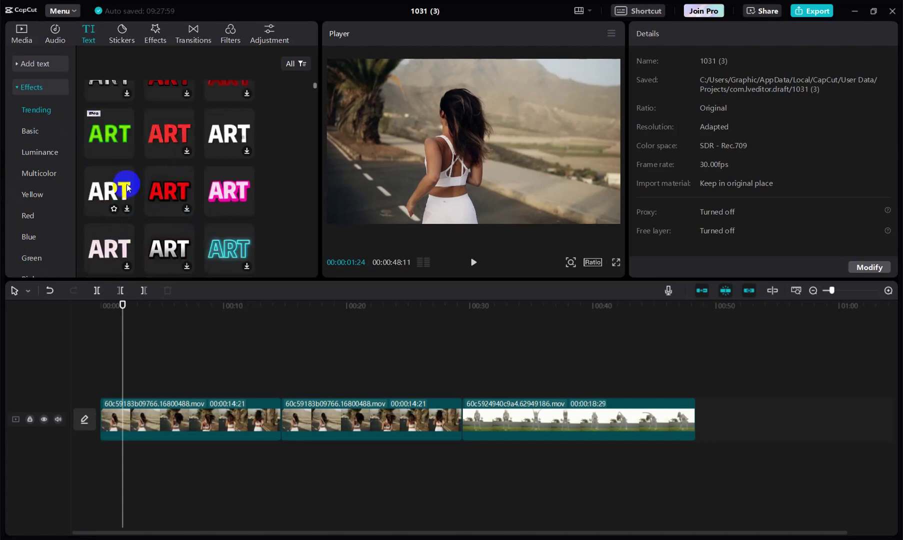
scroll(149, 198, up, 2)
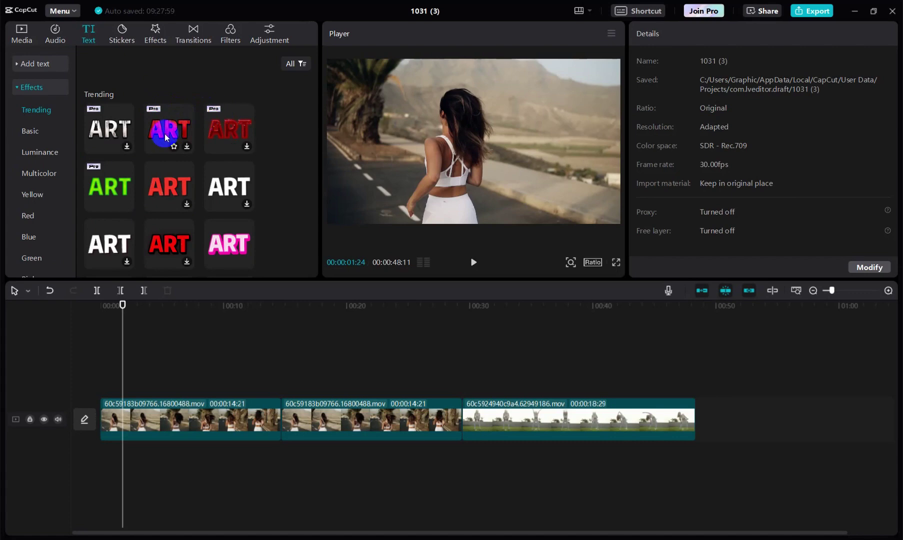
scroll(156, 201, down, 2)
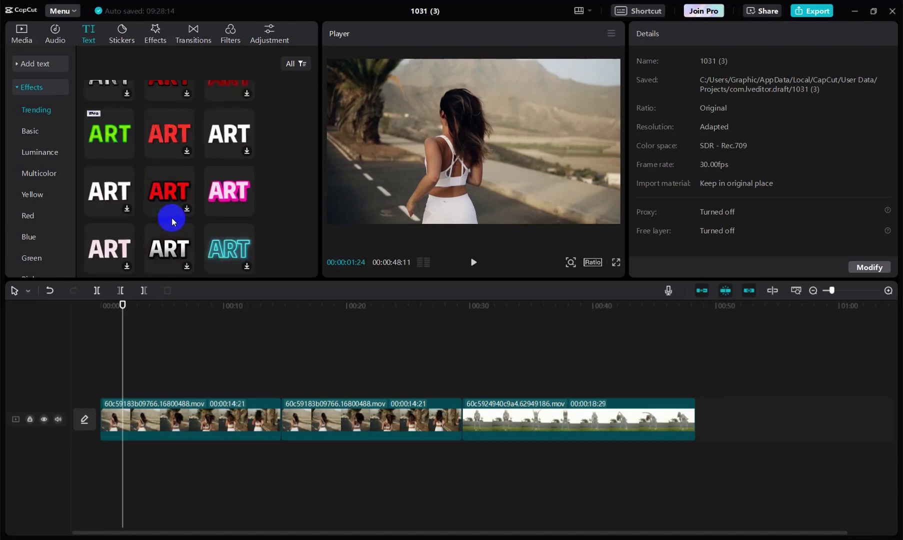
scroll(172, 220, down, 2)
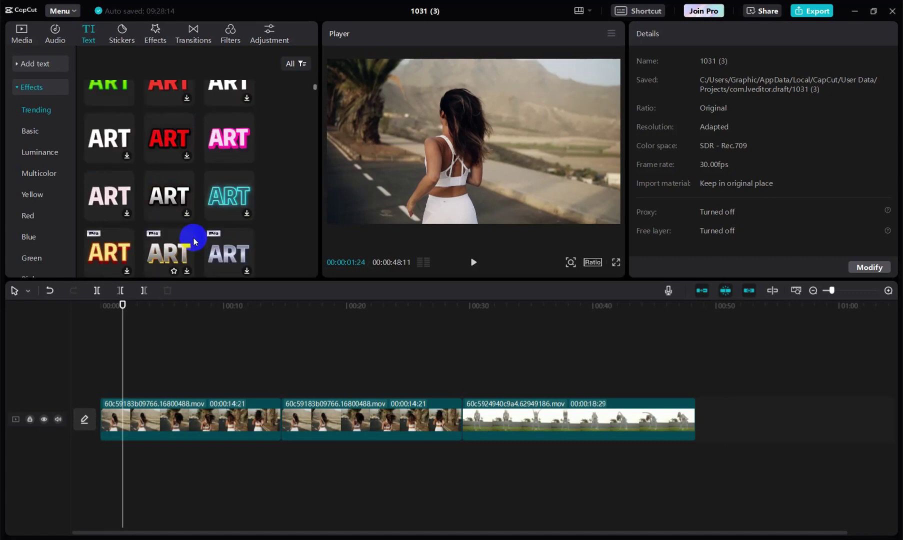
click(246, 213)
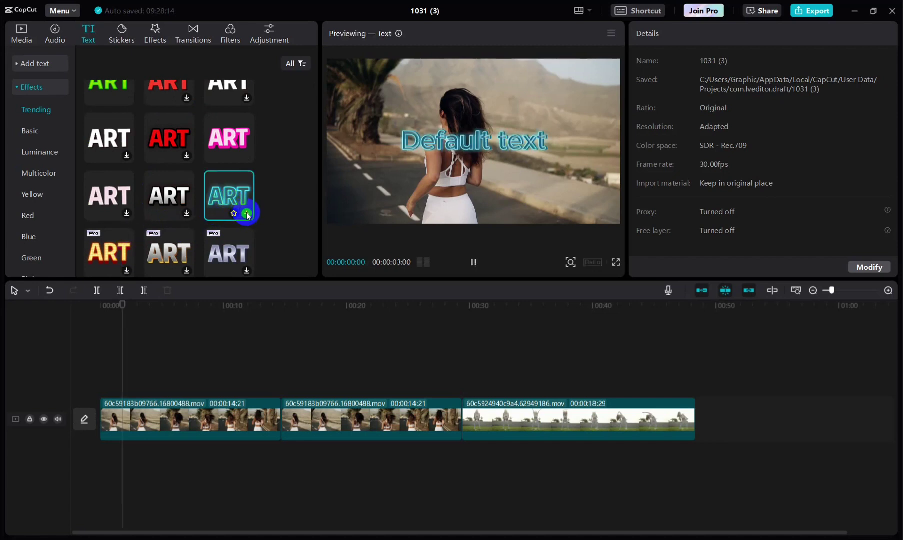
click(474, 262)
Add the cyan neon Default text to the timeline, reselect that clip, and delete it
mouse_move(248, 214)
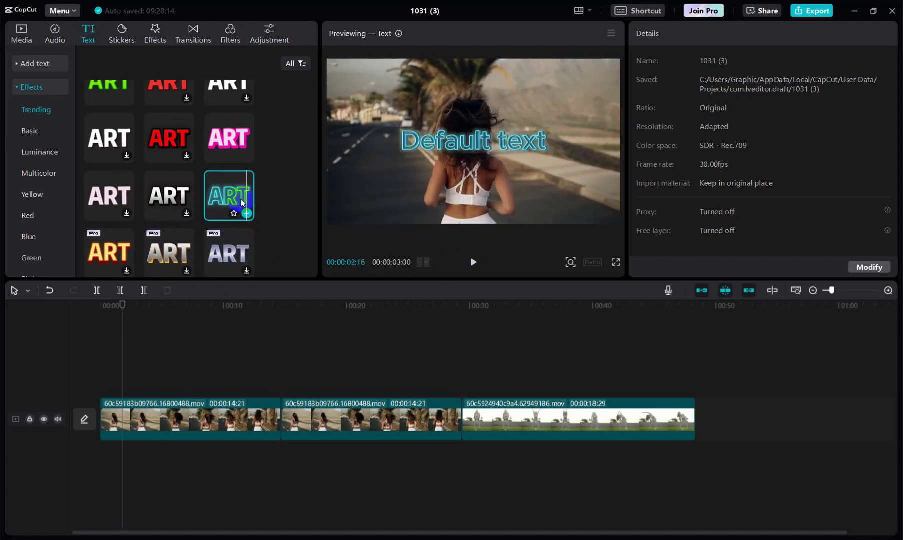
click(247, 213)
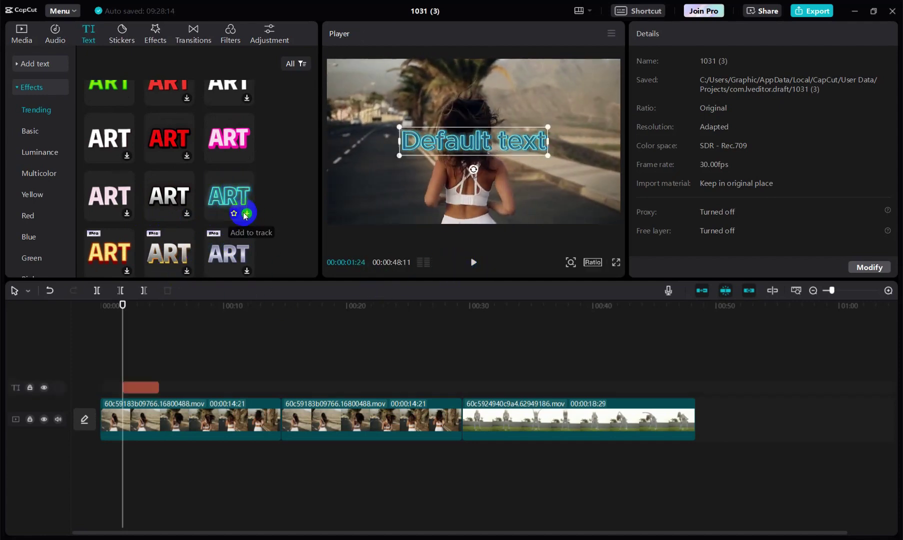
click(170, 369)
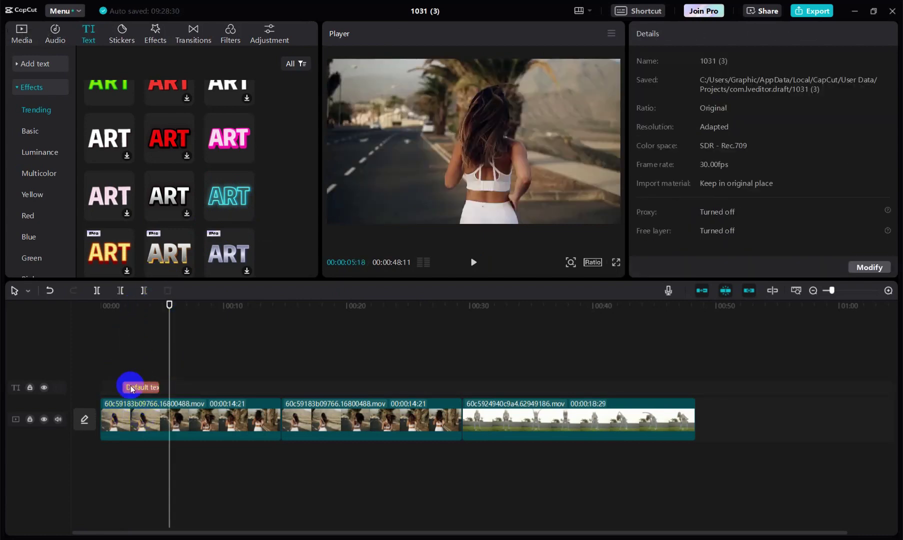
click(131, 384)
click(134, 308)
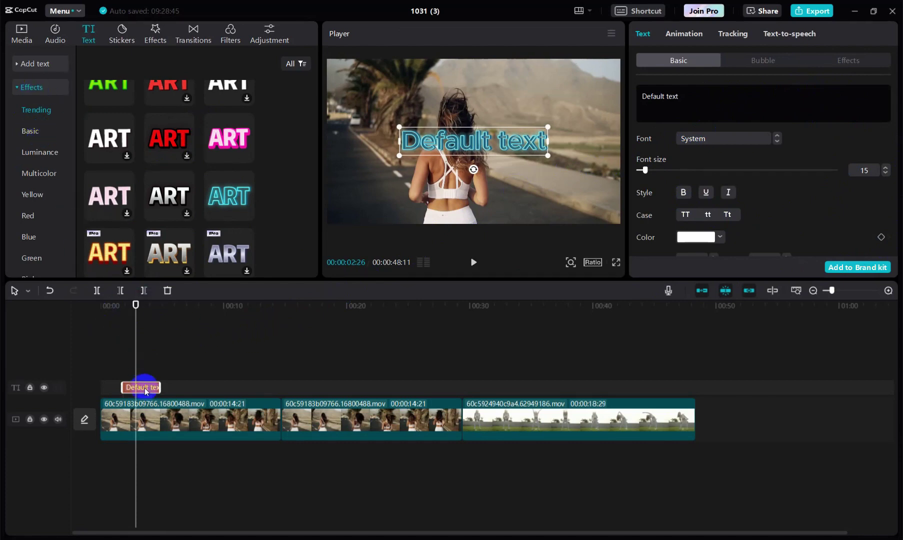
key(Delete)
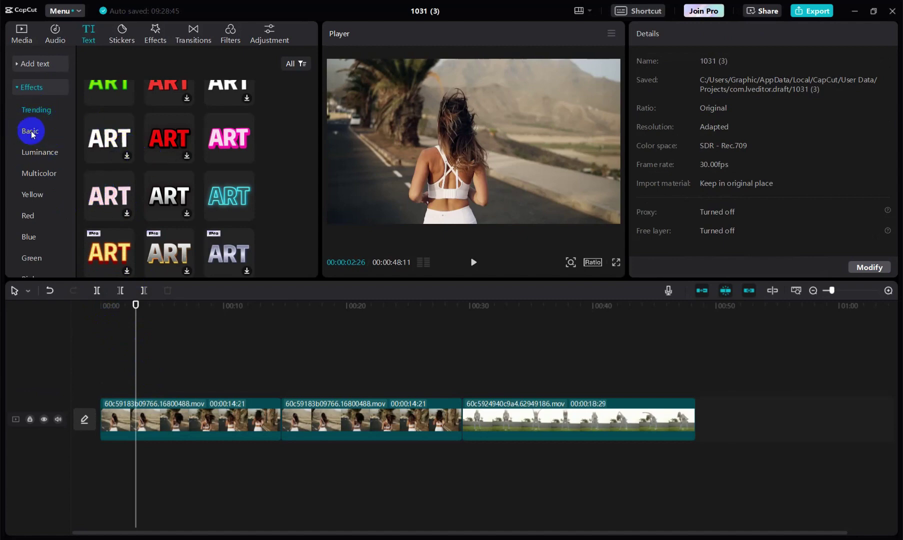
Browse the Basic, Luminance, Multicolor and Yellow text effect categories
click(30, 132)
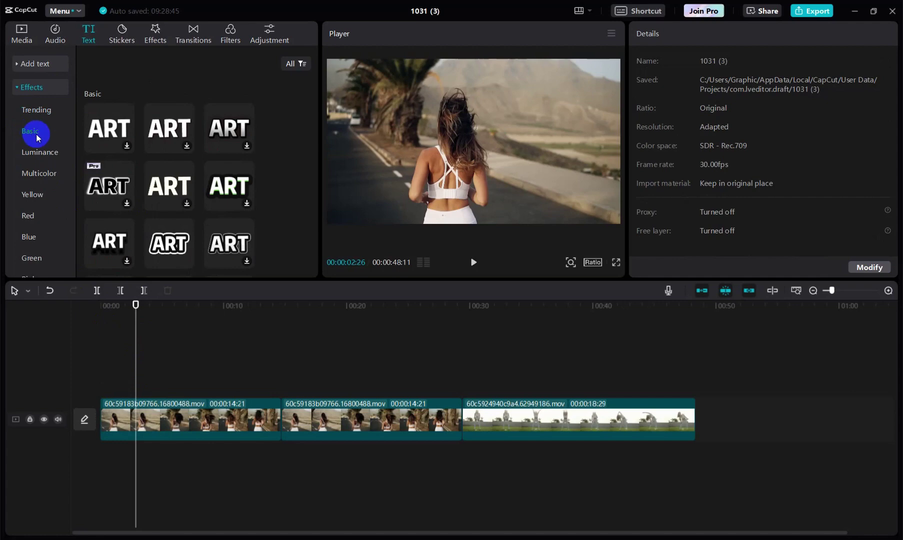
scroll(147, 191, down, 2)
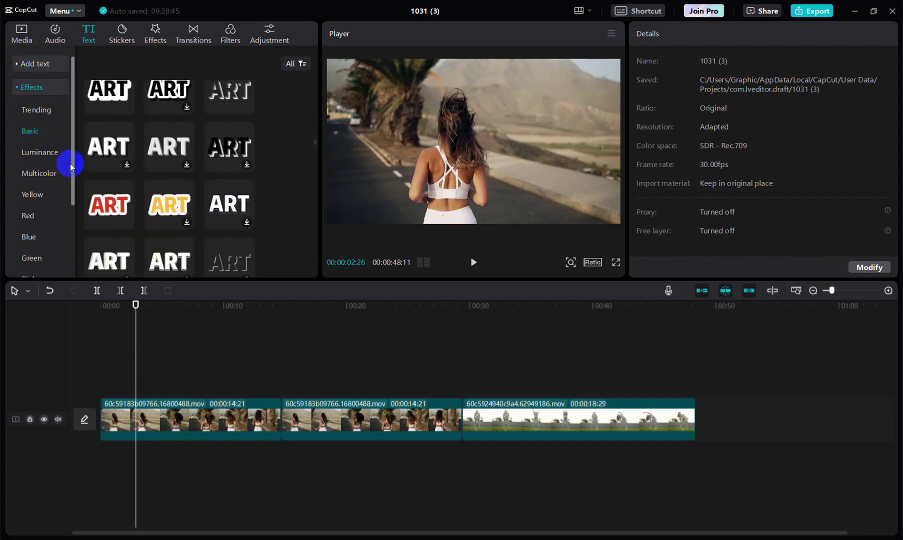
click(31, 154)
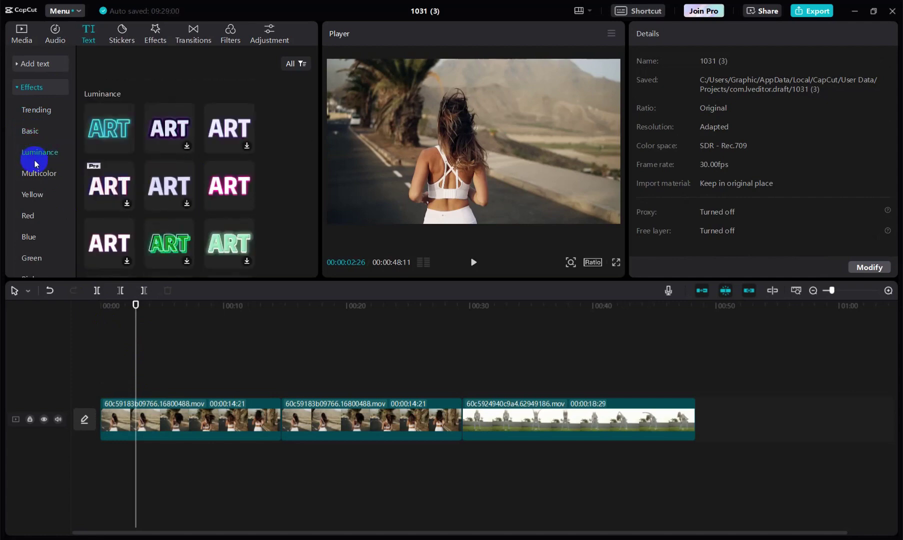
click(35, 174)
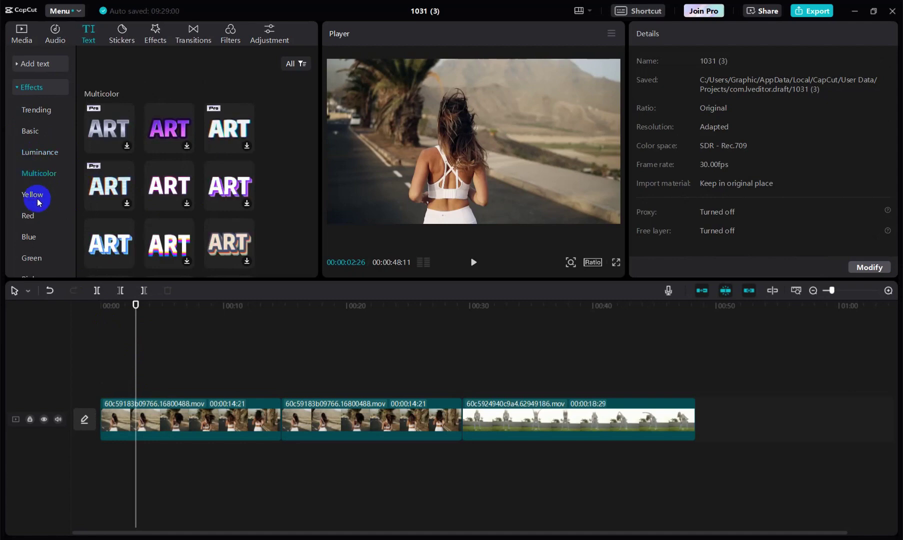
click(37, 196)
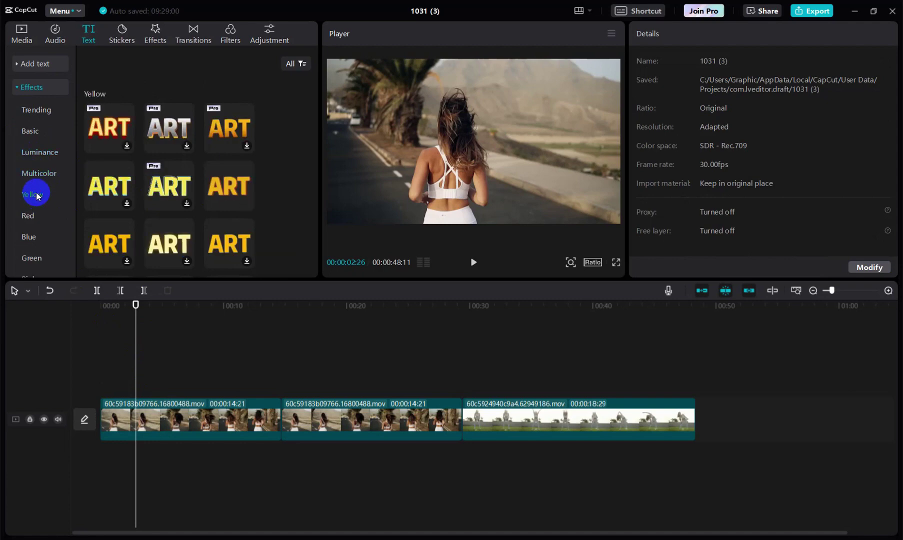
scroll(125, 197, down, 2)
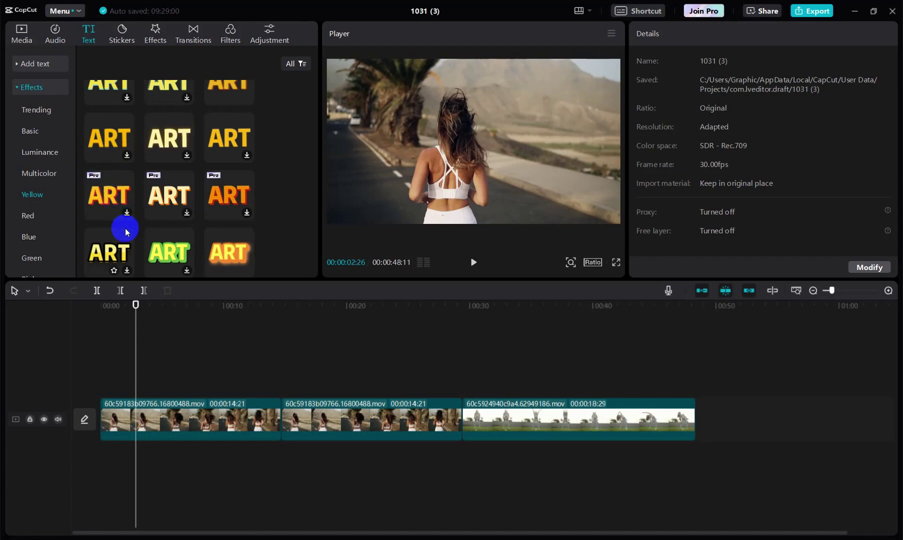
scroll(125, 213, down, 2)
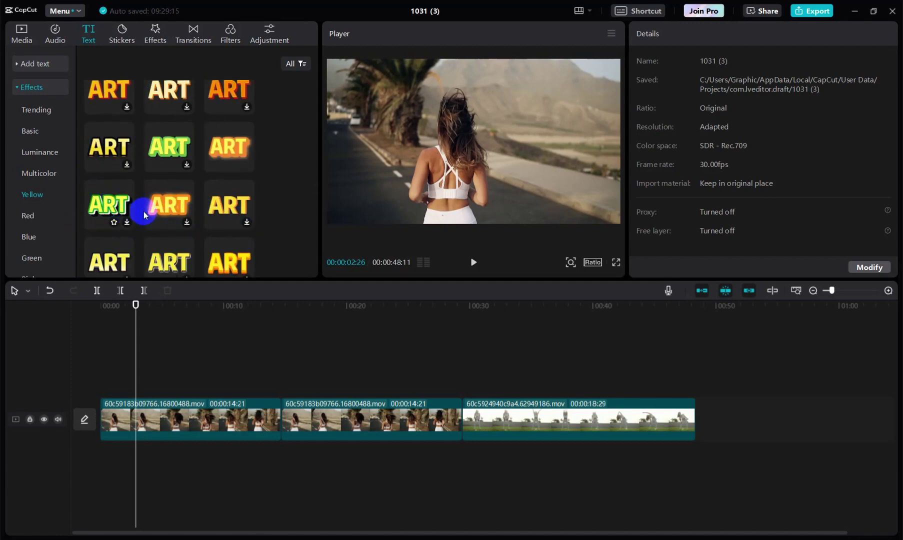
Look through the Red, Blue and Pink effects, then preview the third Green outlined preset
click(29, 215)
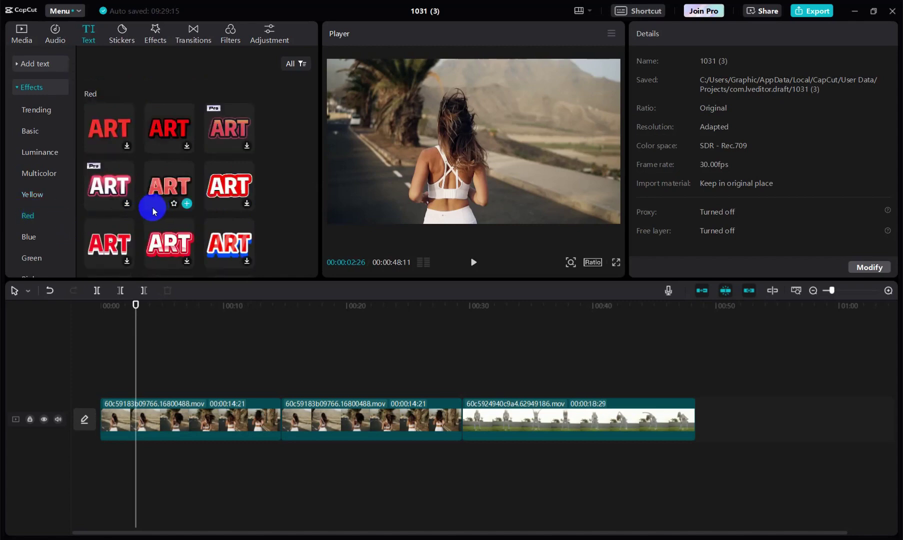
scroll(133, 225, down, 3)
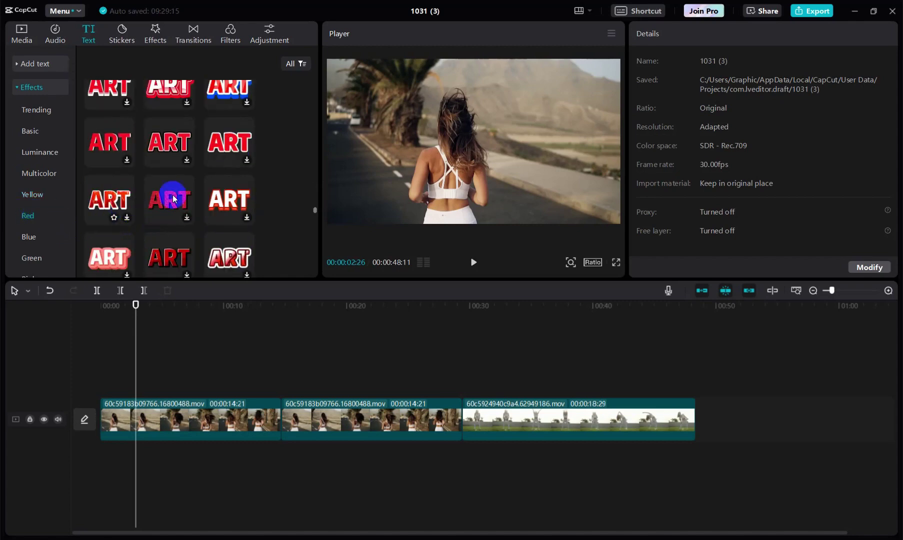
click(30, 236)
scroll(37, 235, down, 2)
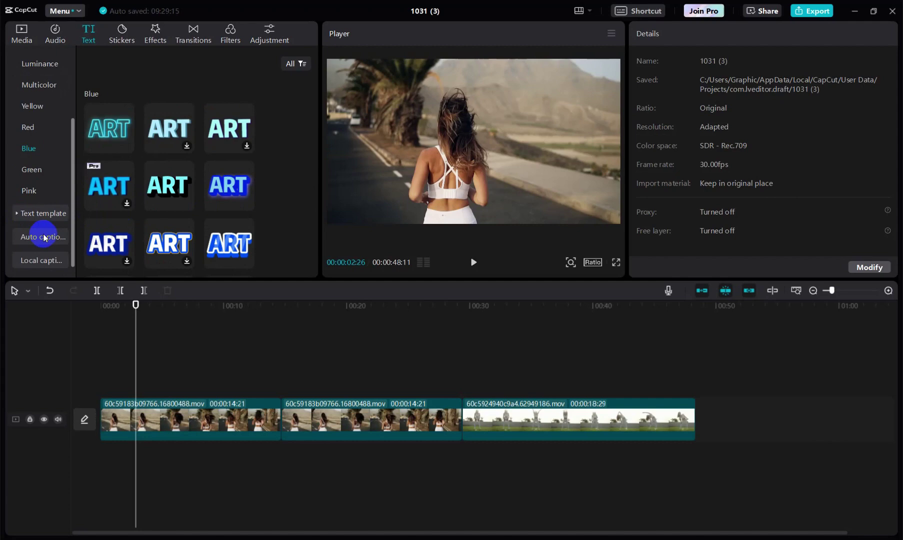
click(30, 190)
click(38, 172)
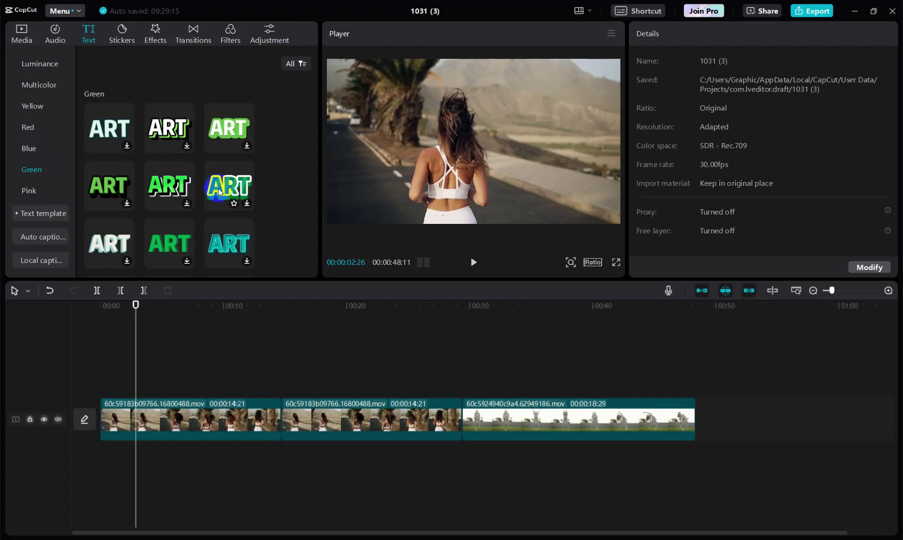
click(247, 203)
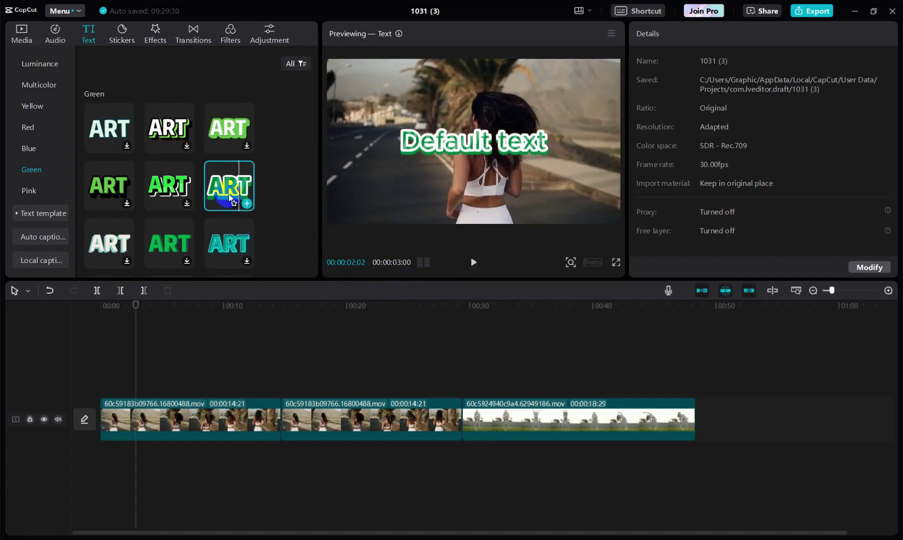
click(246, 203)
click(149, 389)
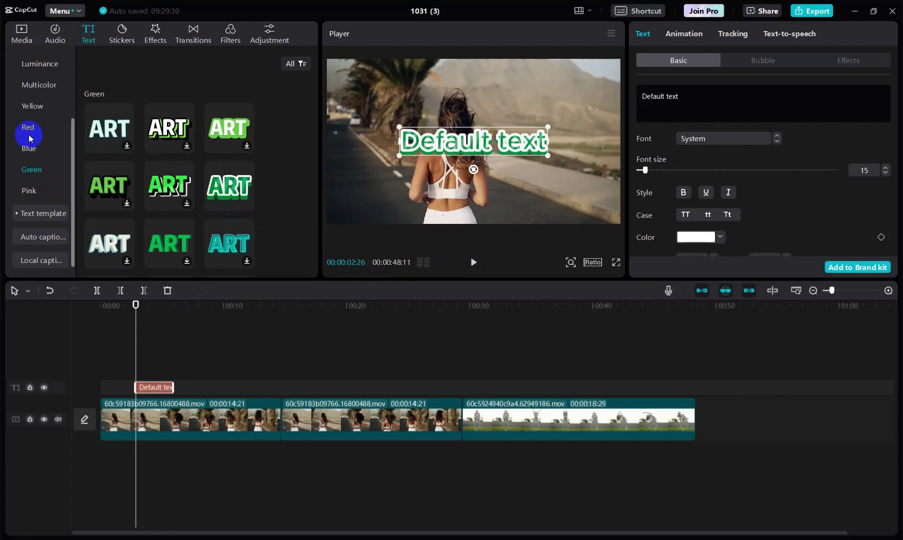
scroll(28, 135, up, 3)
click(18, 87)
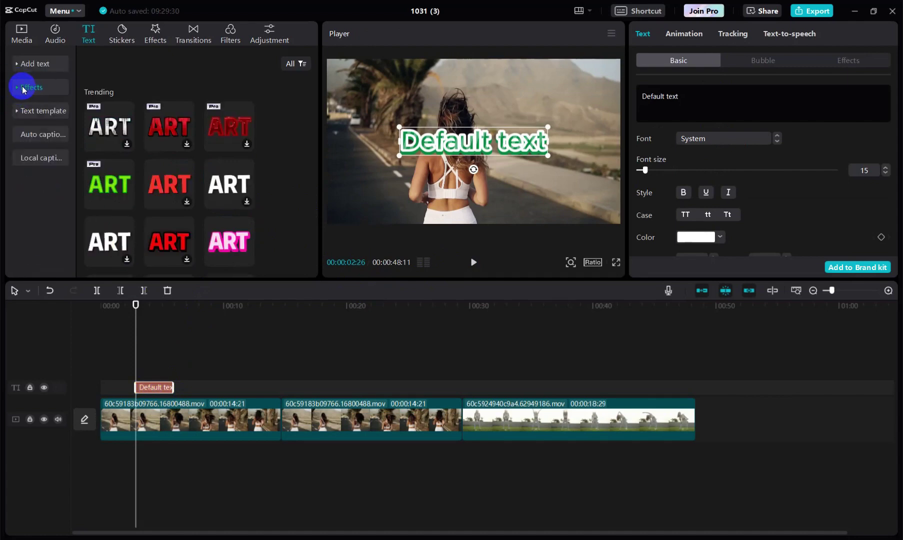
click(16, 87)
click(38, 156)
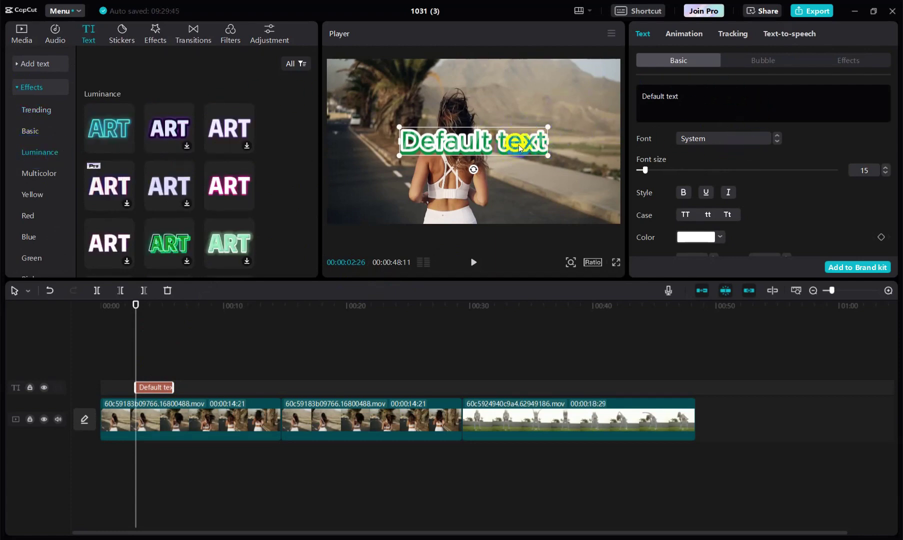
click(704, 102)
click(685, 34)
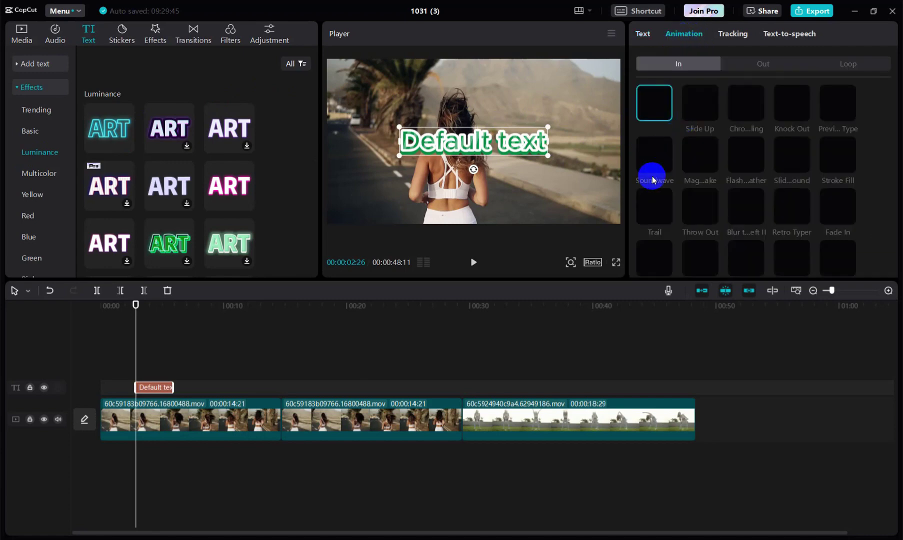
click(643, 34)
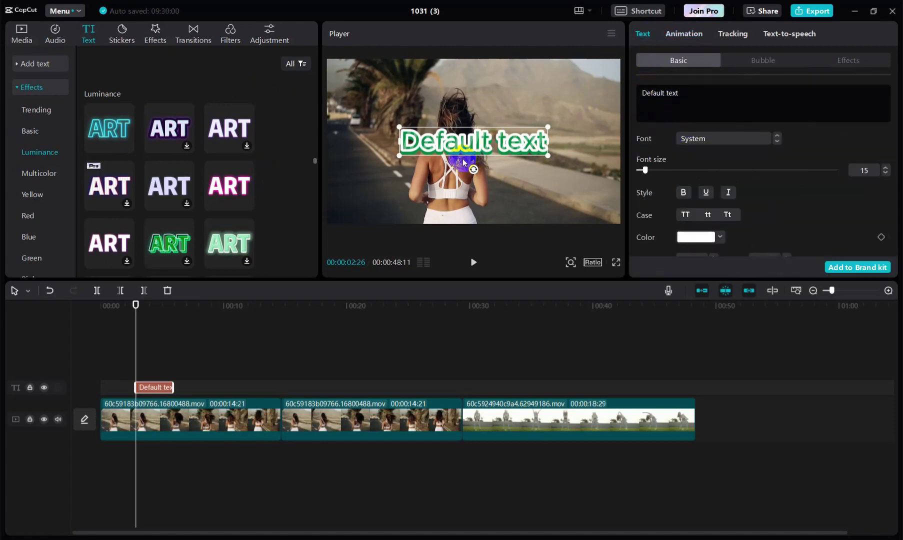
click(23, 88)
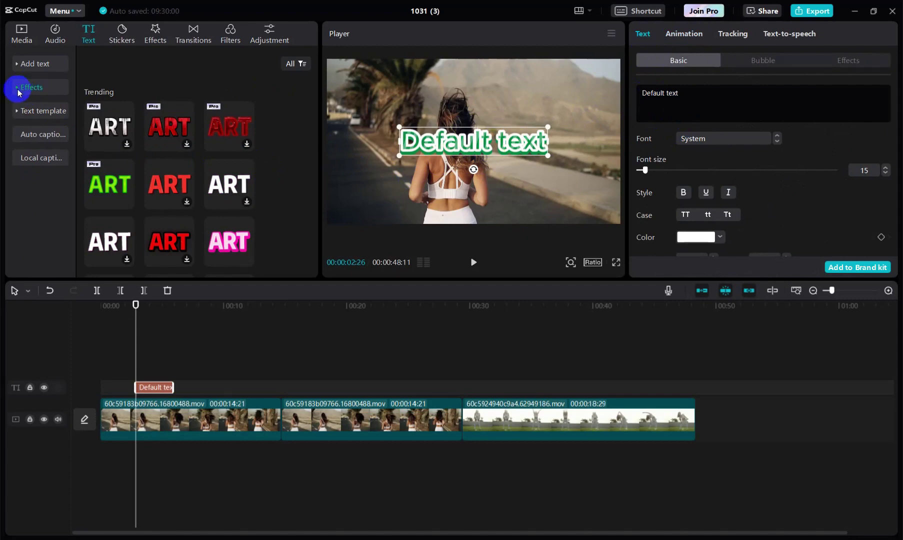
Delete the Default text layer and bring up the text template categories
click(36, 112)
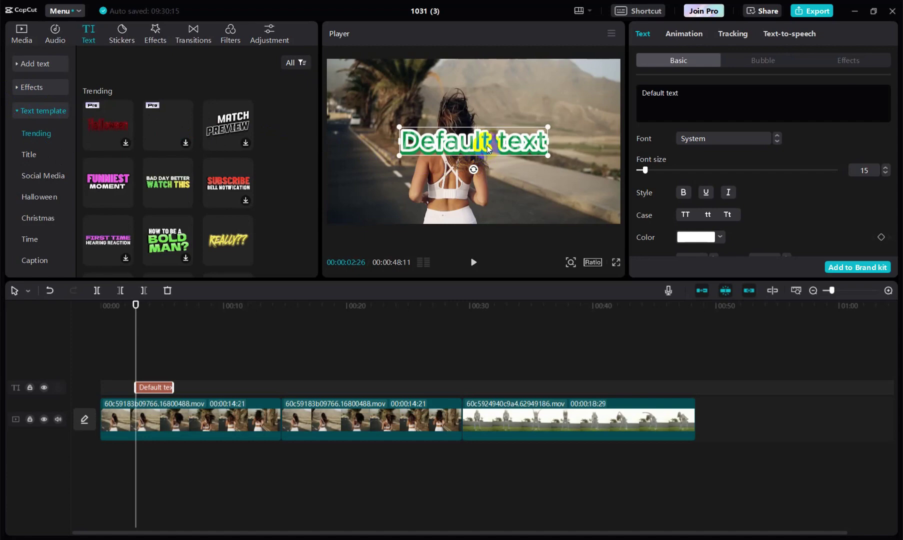
key(Delete)
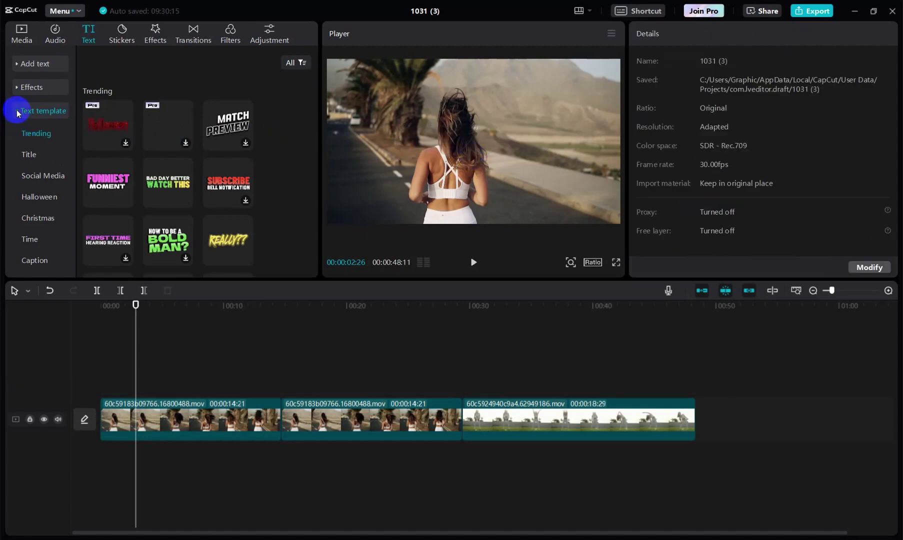
click(17, 113)
click(18, 114)
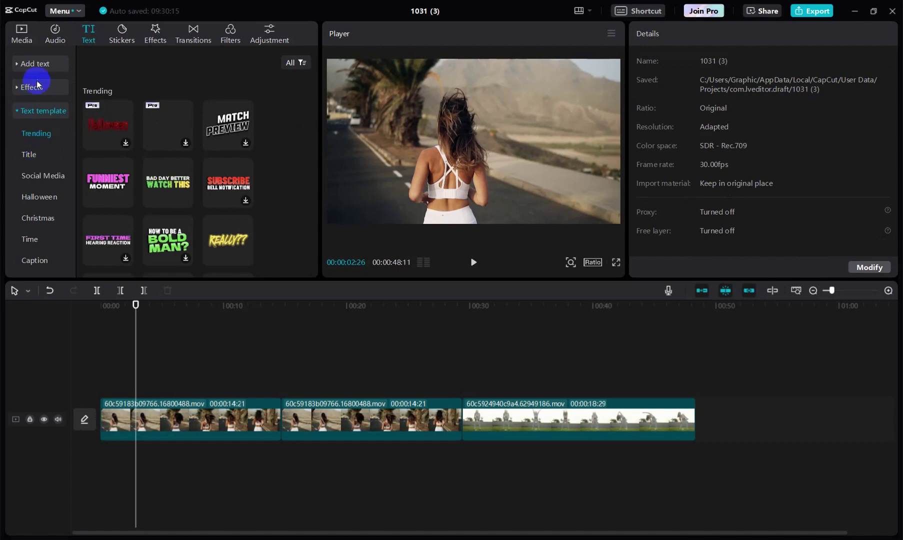
Look through the text effect styles and plain add-text options, then return to templates
click(14, 89)
click(19, 64)
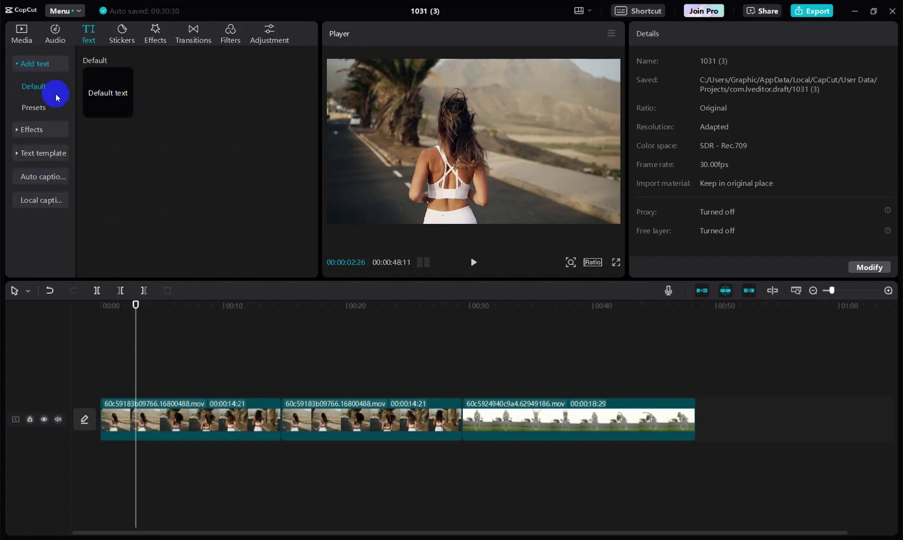
click(20, 131)
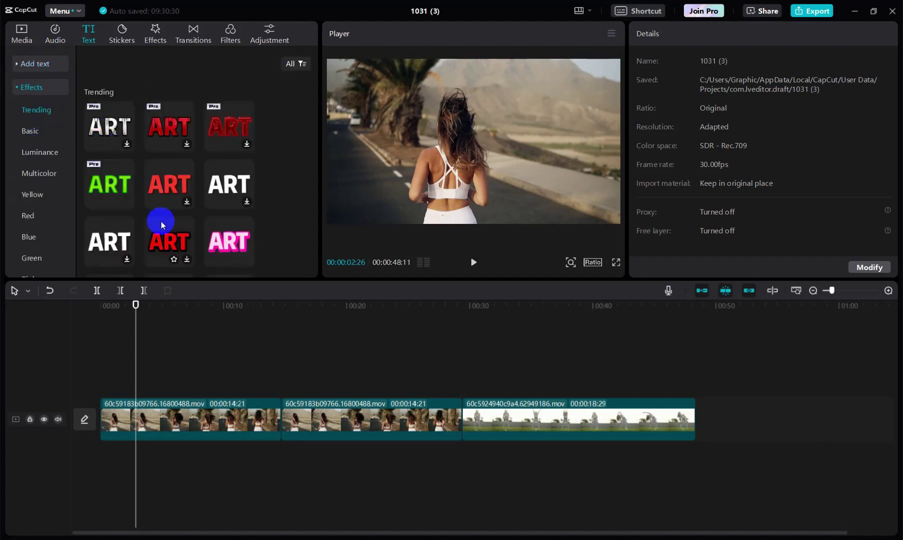
scroll(168, 220, down, 3)
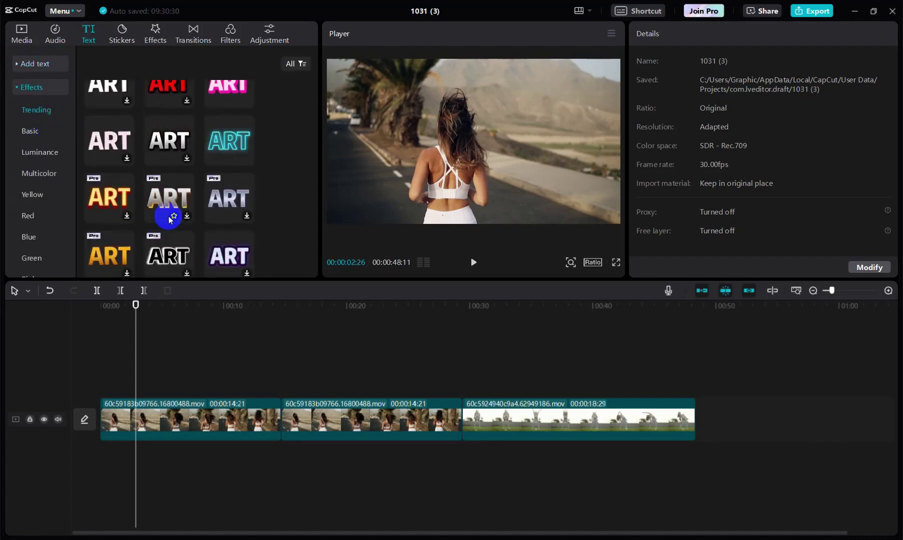
click(18, 88)
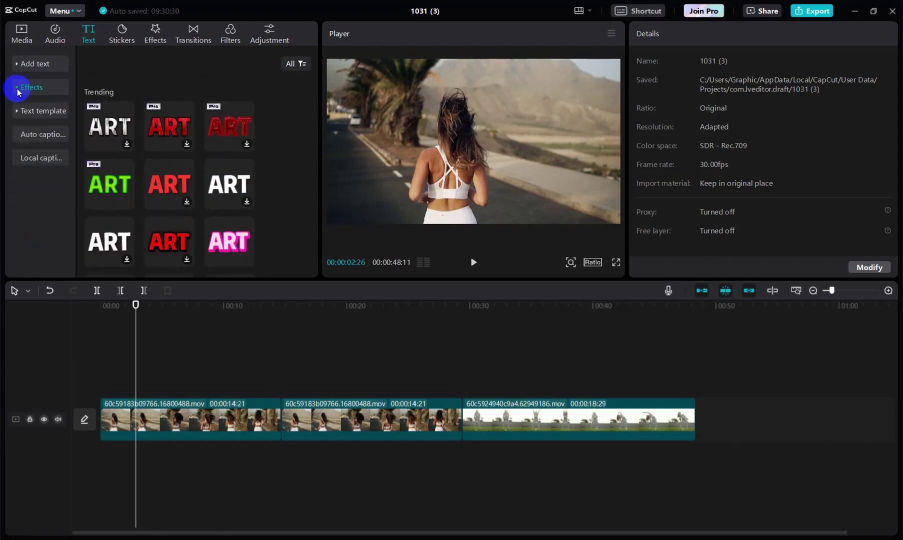
click(41, 112)
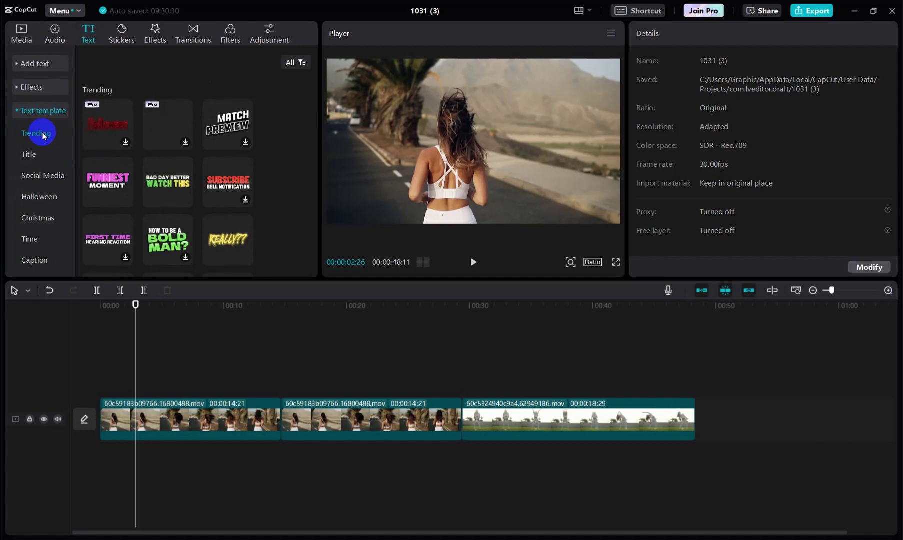
Browse the Title and Social Media text templates
mouse_move(185, 181)
scroll(188, 180, down, 1)
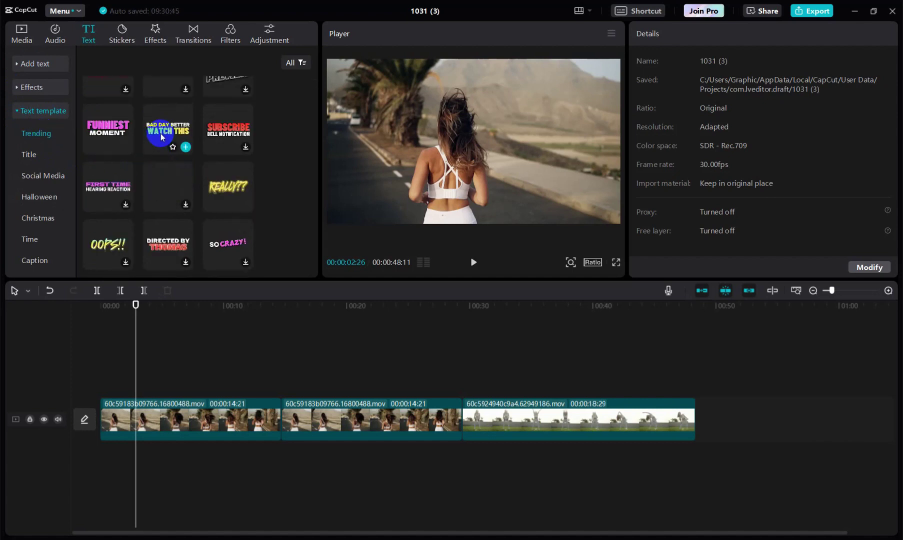
mouse_move(103, 131)
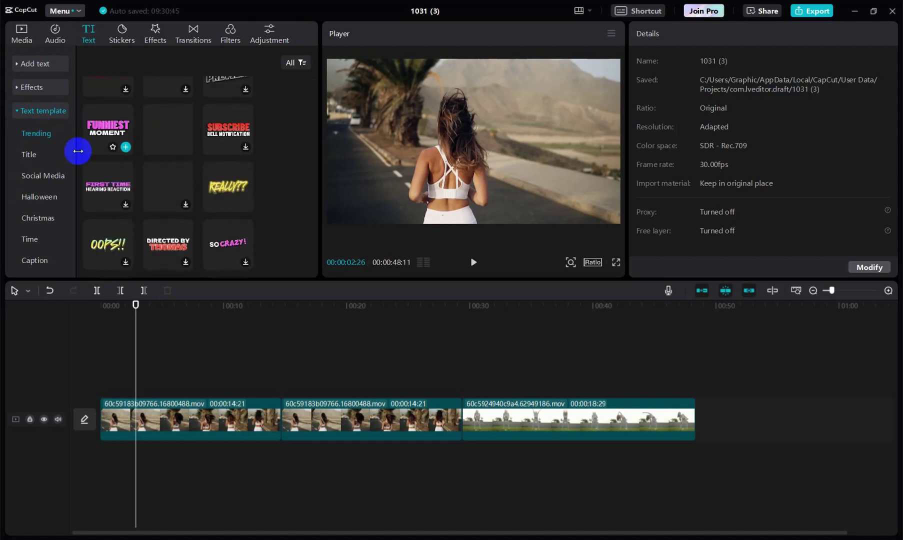
click(32, 157)
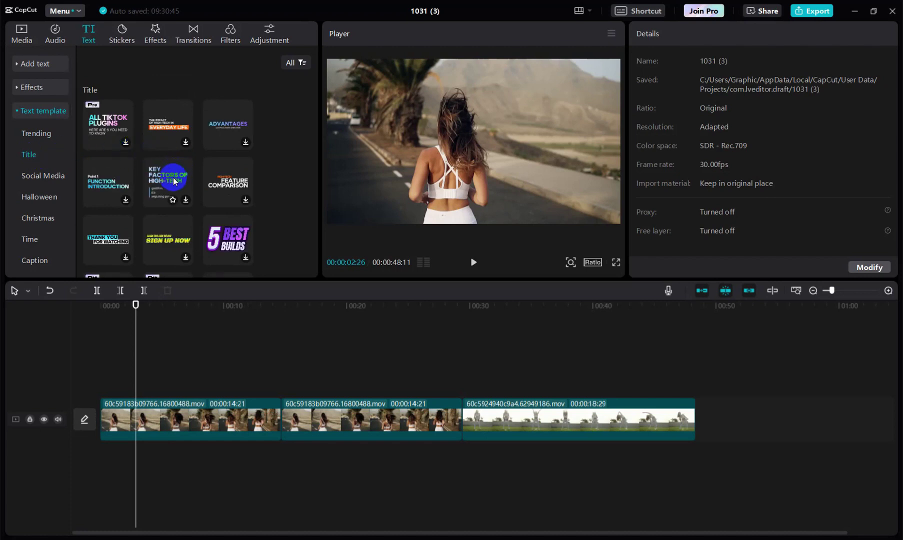
mouse_move(224, 187)
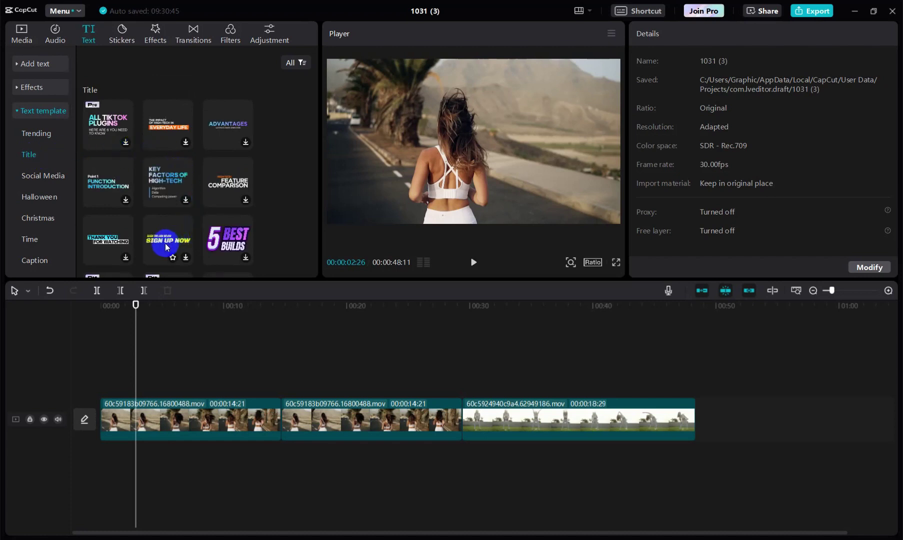
click(38, 177)
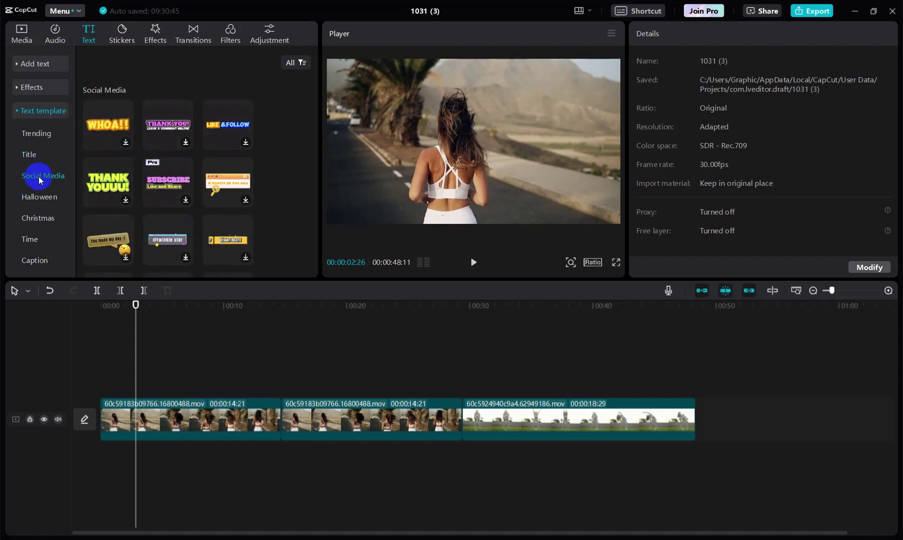
scroll(150, 193, down, 1)
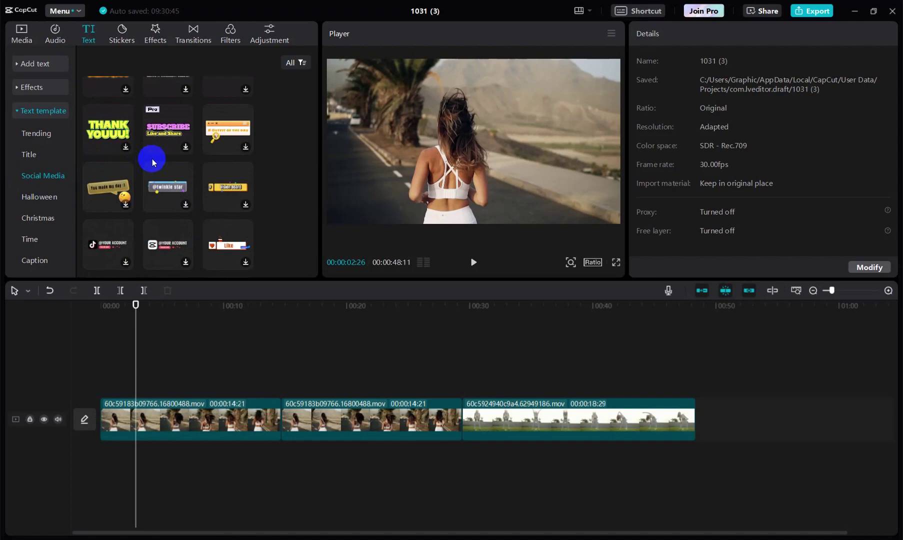
Browse the Halloween, Christmas, Time, 3D, Message and Bubble text templates
click(31, 197)
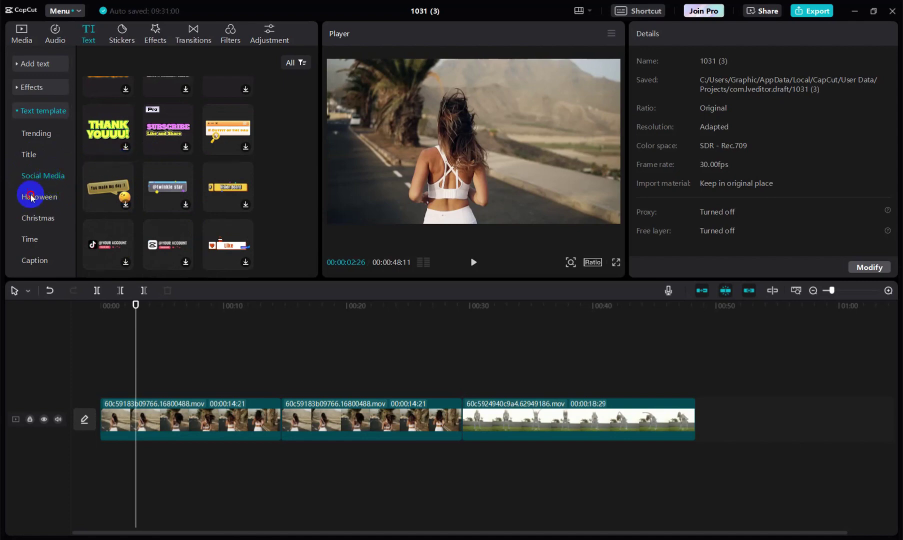
click(48, 220)
click(30, 240)
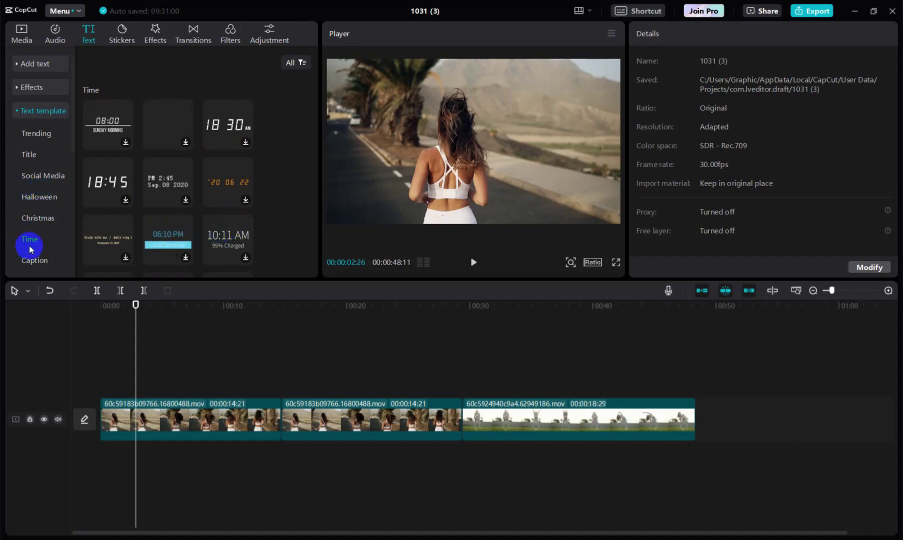
scroll(30, 250, down, 2)
click(28, 197)
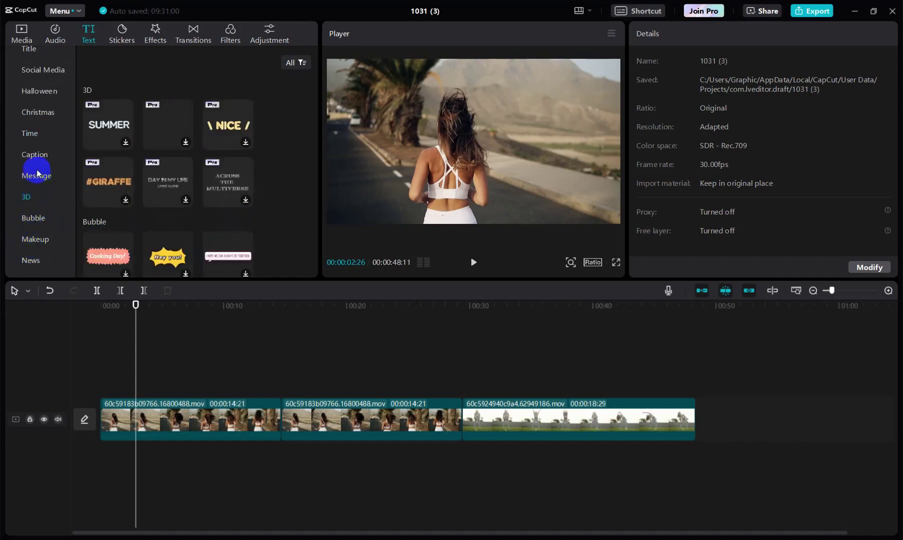
click(37, 176)
click(39, 220)
scroll(40, 221, up, 3)
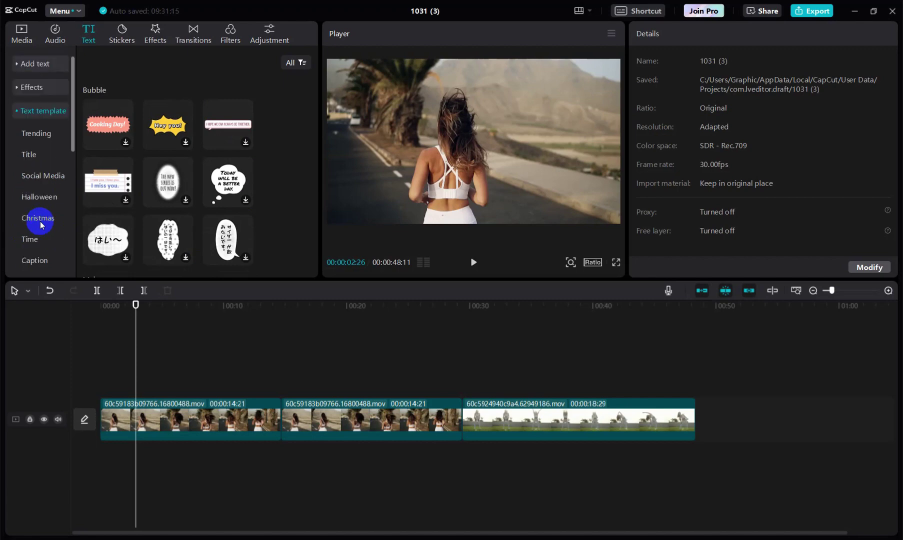
Download the SUBSCRIBE / BELL NOTIFICATION template from the Trending templates
click(27, 132)
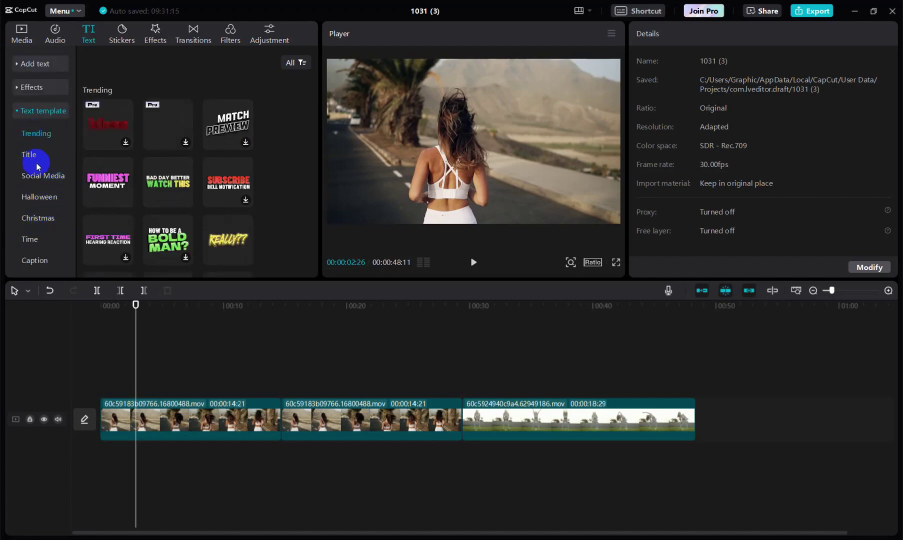
mouse_move(153, 188)
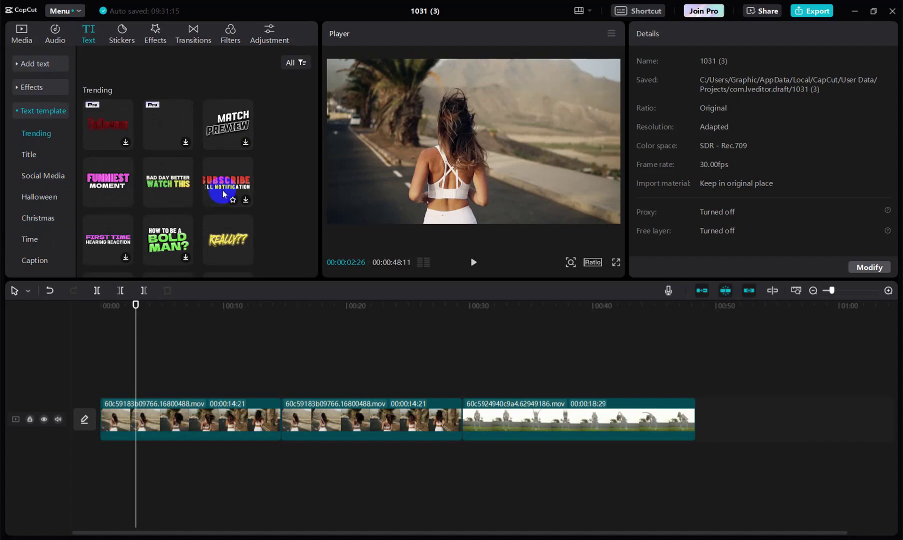
click(245, 200)
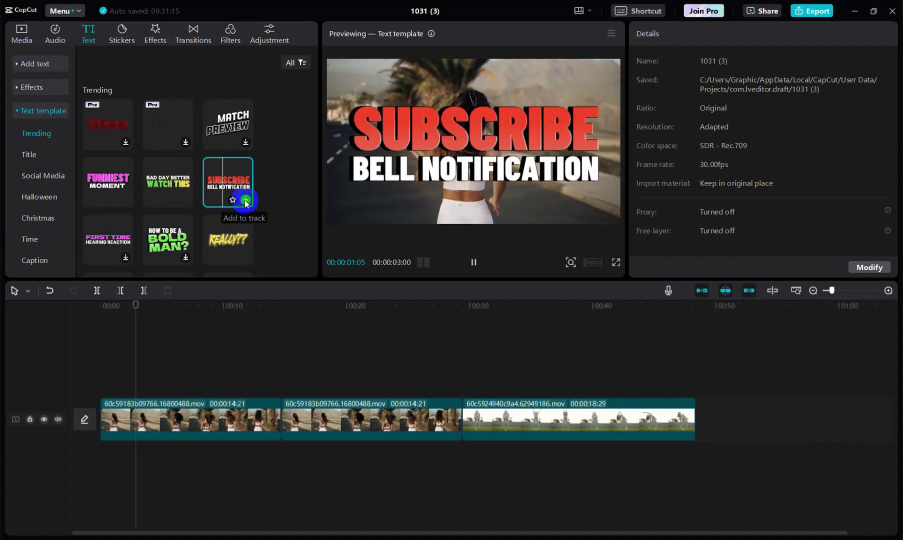
Add the SUBSCRIBE template to the timeline and play a preview of it
click(245, 200)
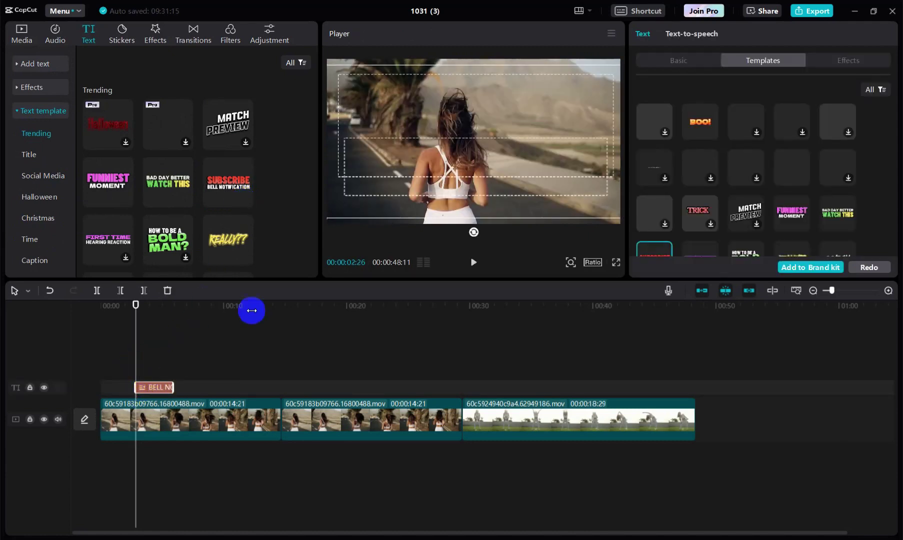
click(472, 262)
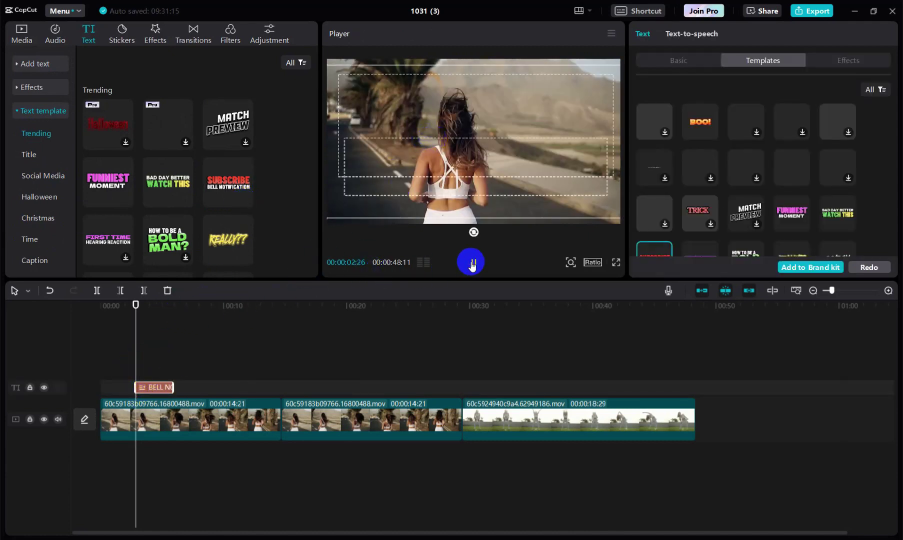
click(473, 263)
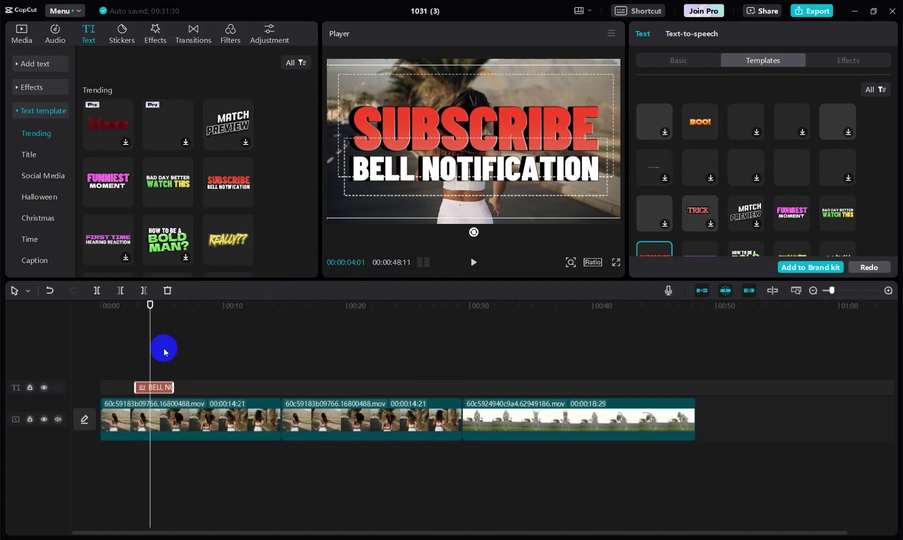
click(137, 306)
Select the new title clip at the playhead and open its Basic text settings
click(153, 388)
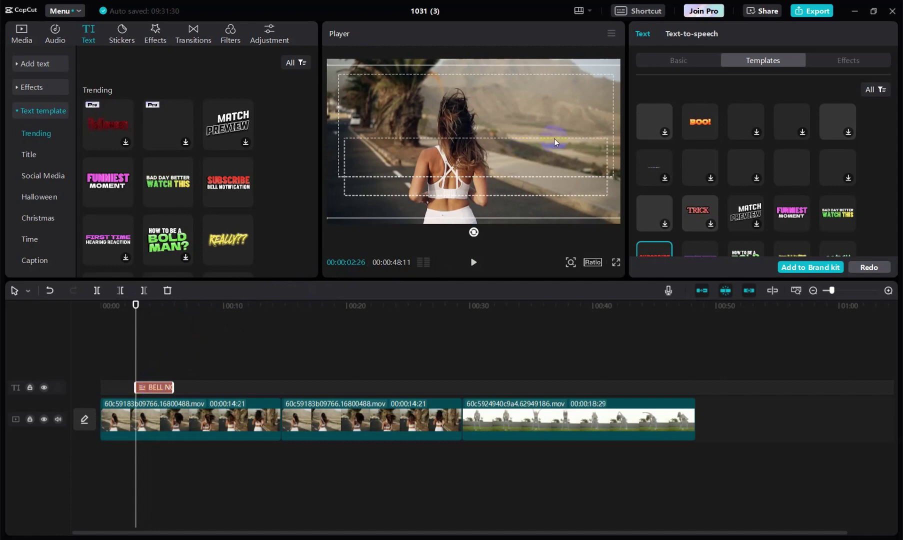
click(205, 351)
click(141, 386)
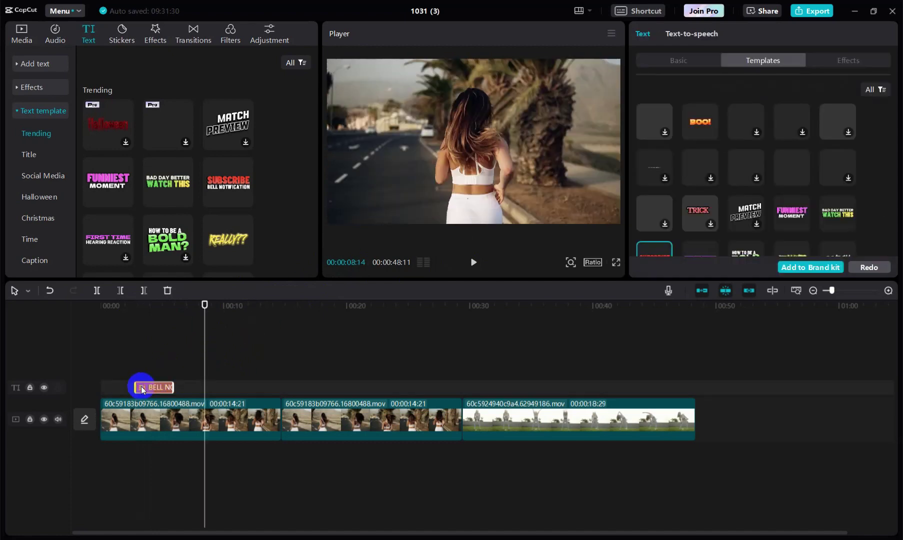
click(148, 305)
click(152, 388)
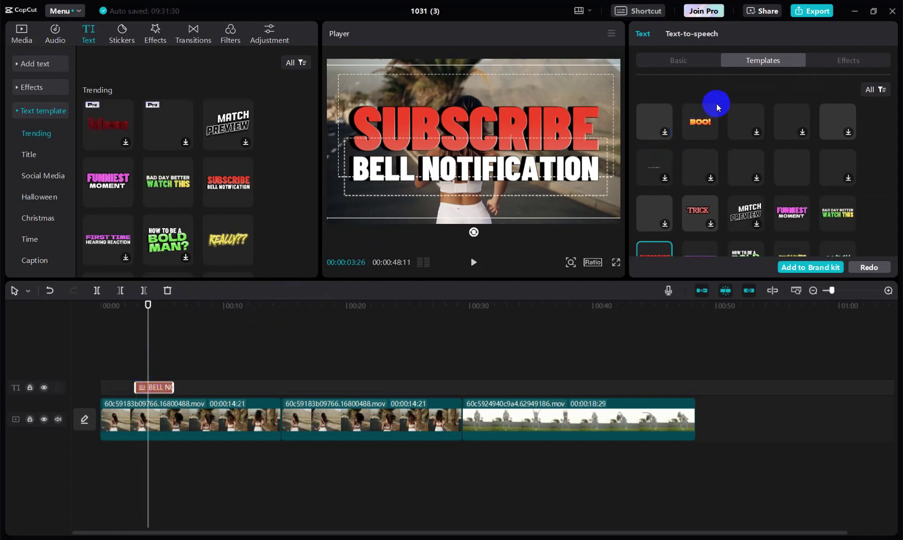
click(688, 60)
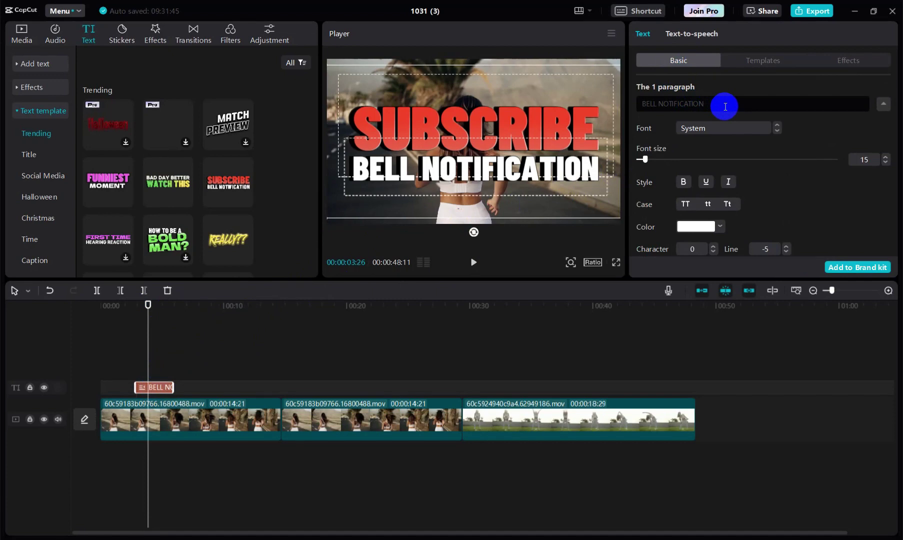
Inspect the BELL NOTIFICATION and SUBSCRIBE paragraph settings, then show the alternative text templates
drag(725, 106, 627, 100)
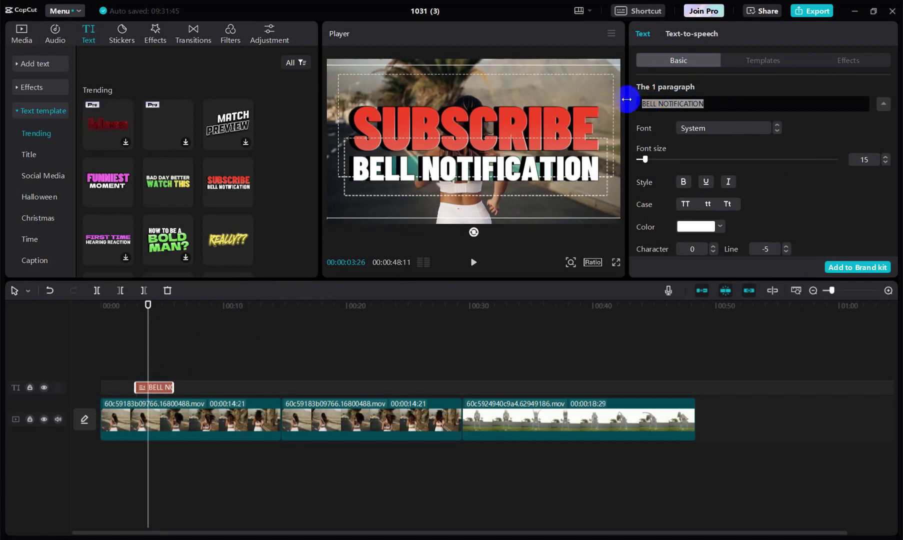
click(529, 179)
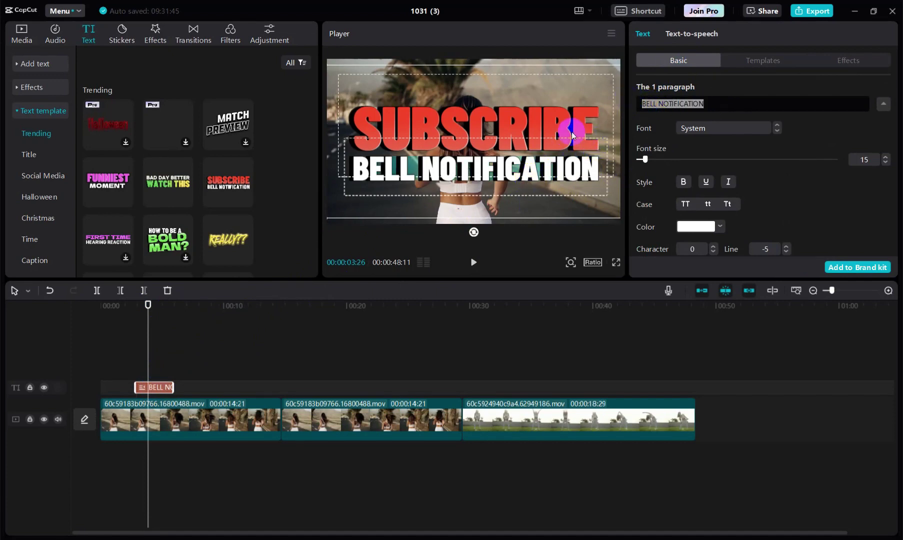
click(550, 168)
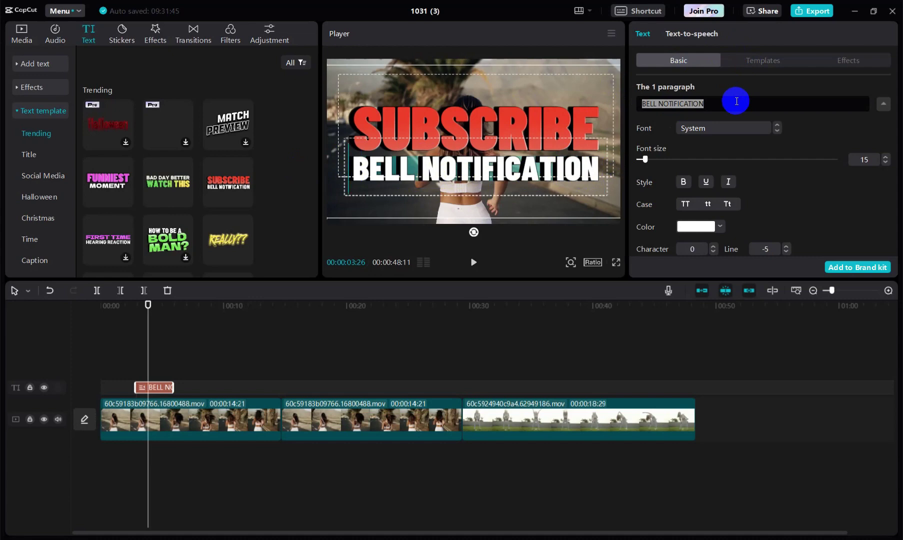
click(543, 117)
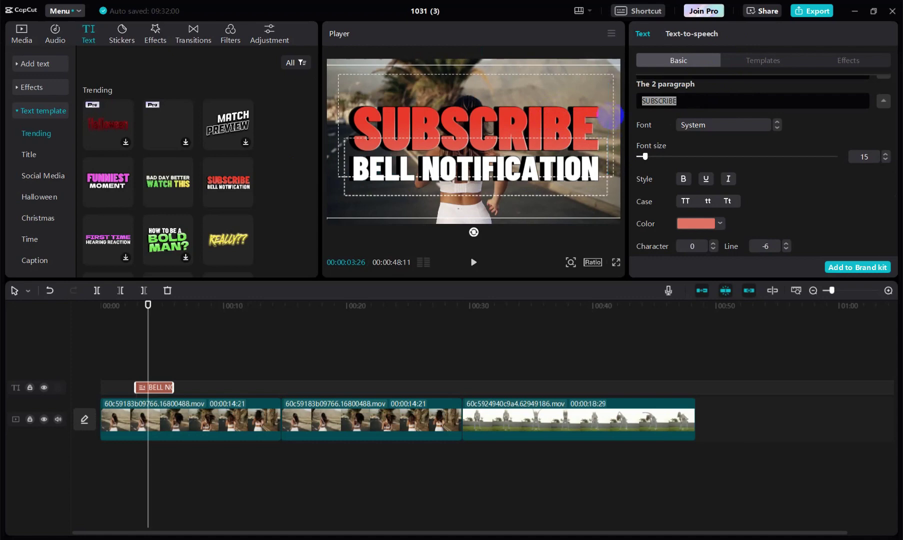
mouse_move(635, 99)
mouse_down()
mouse_move(692, 102)
mouse_move(639, 99)
mouse_up()
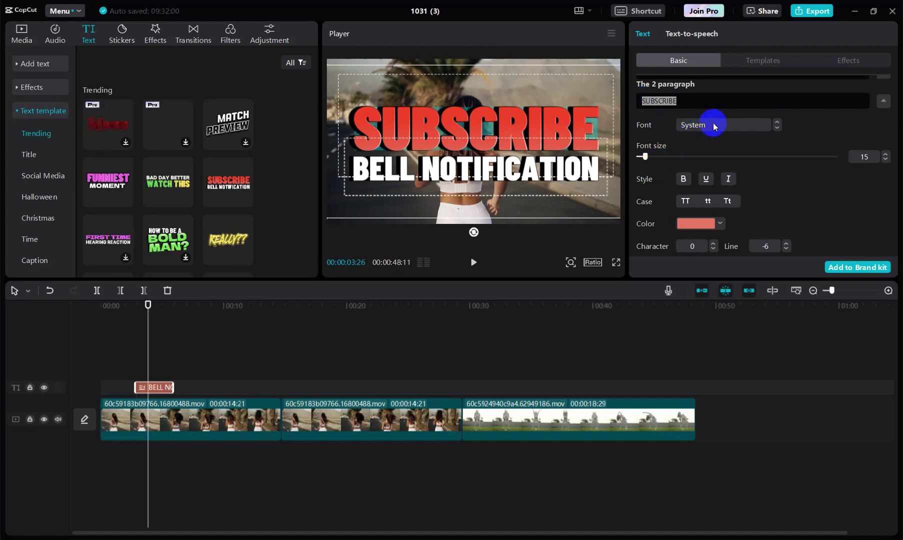
scroll(764, 218, down, 5)
scroll(764, 218, up, 8)
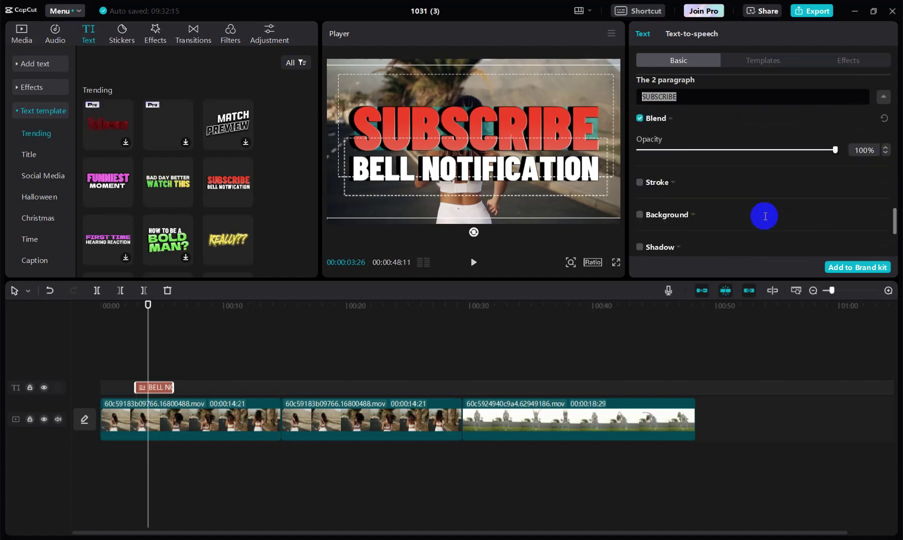
scroll(750, 200, up, 3)
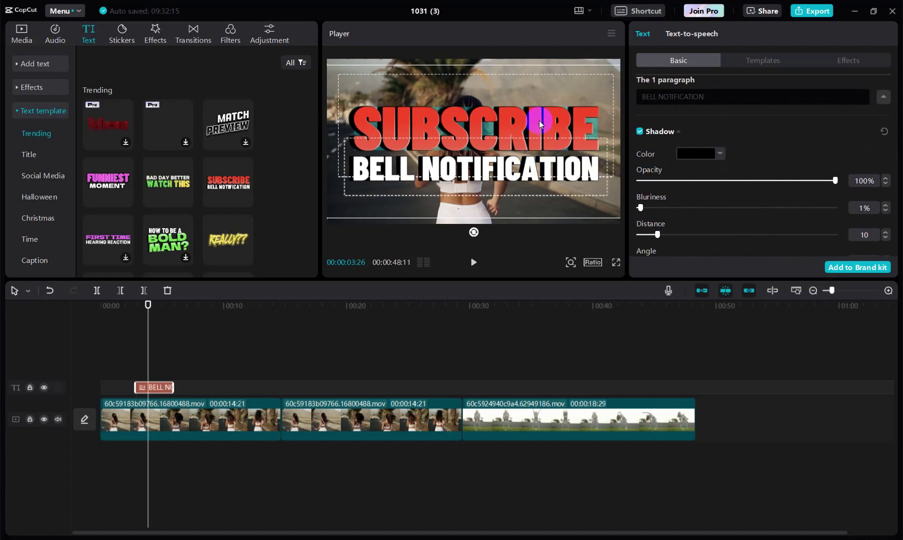
click(763, 61)
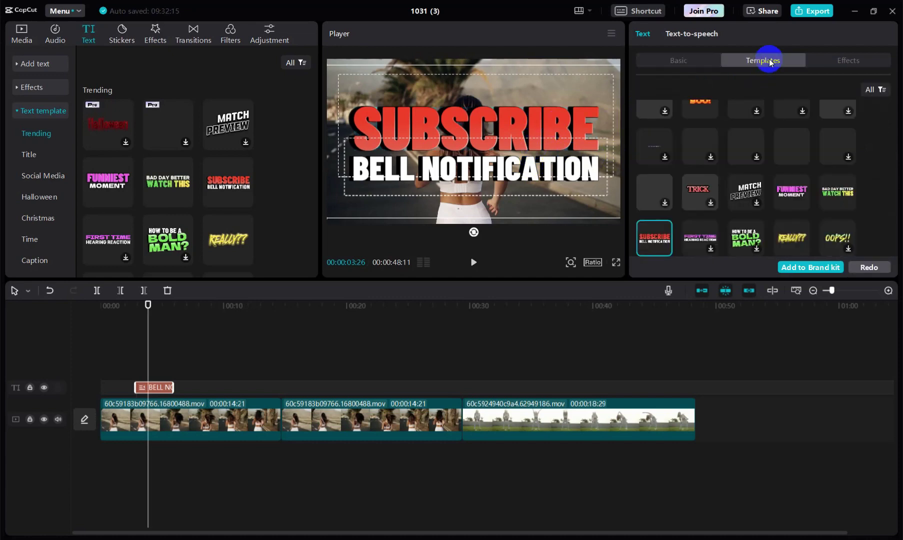
scroll(775, 155, up, 3)
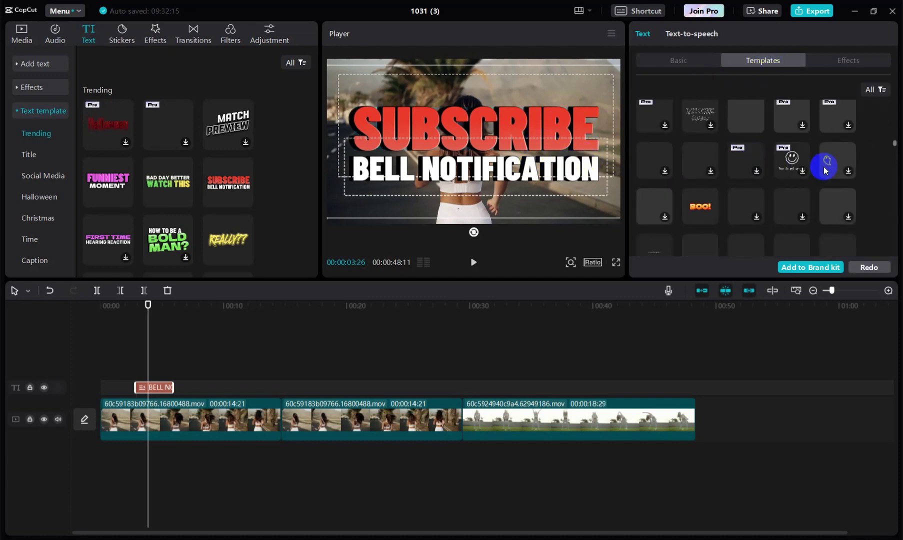
scroll(729, 173, down, 2)
scroll(732, 175, down, 1)
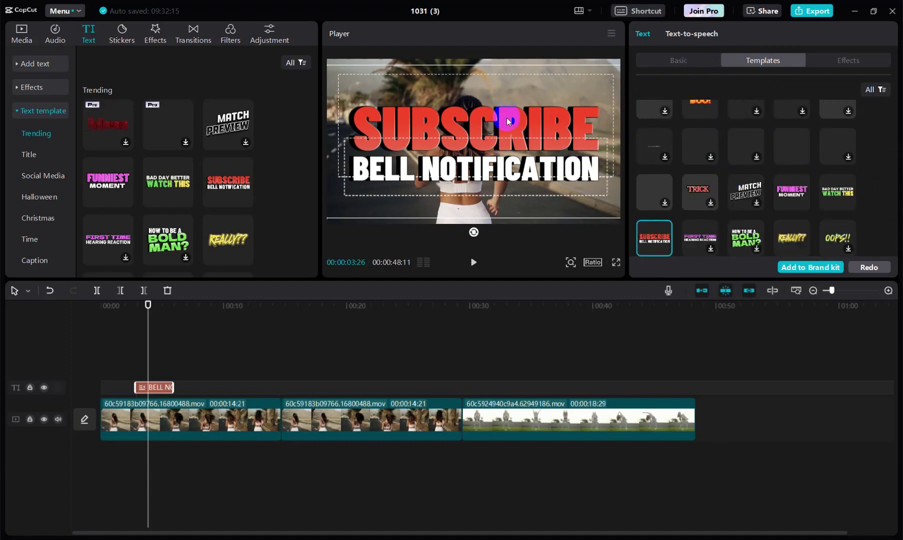
click(178, 335)
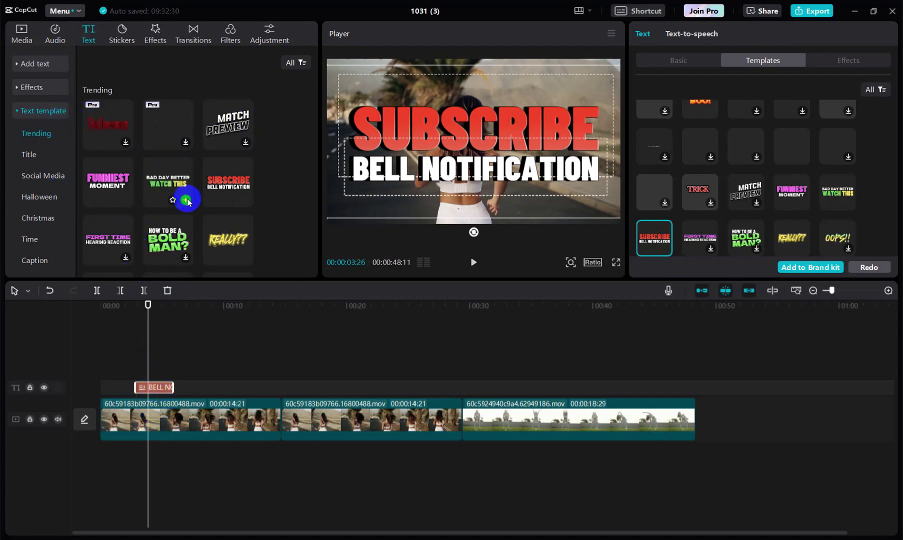
click(146, 389)
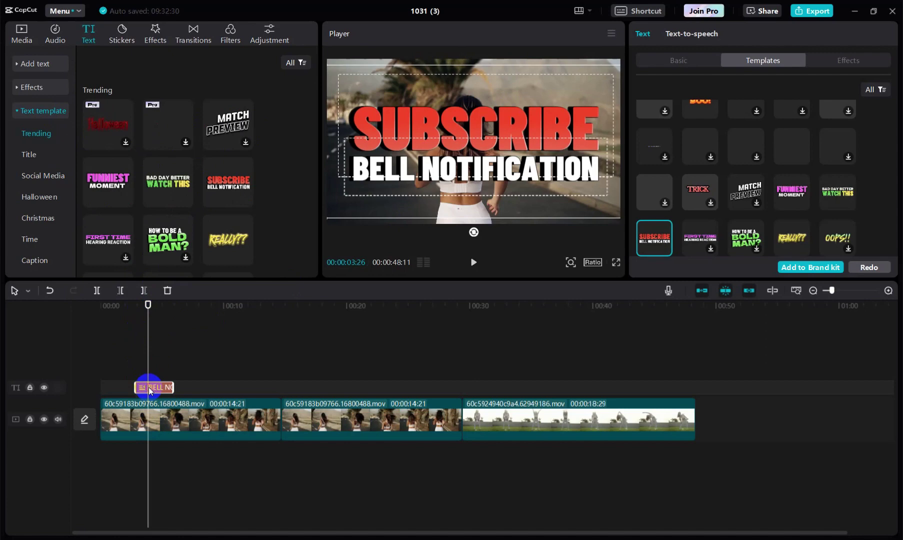
mouse_move(157, 173)
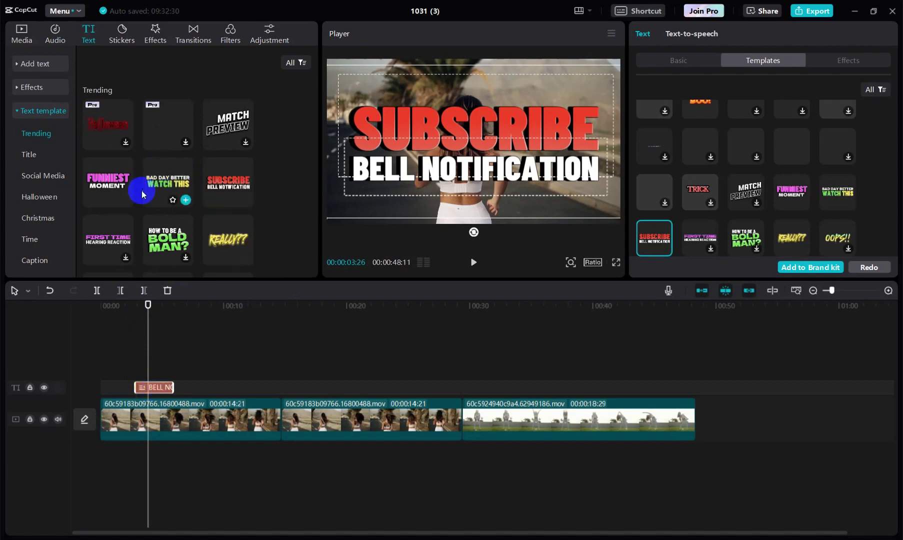
scroll(788, 220, down, 2)
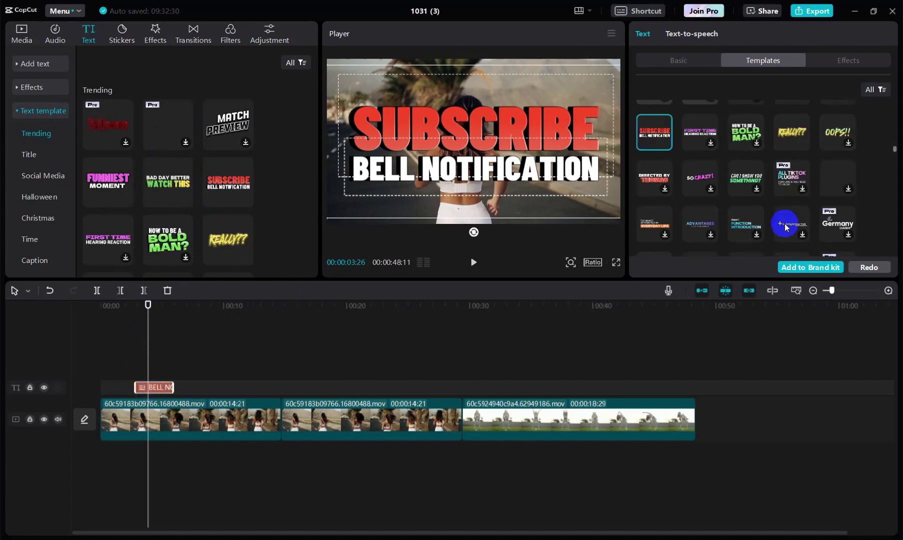
scroll(713, 207, up, 2)
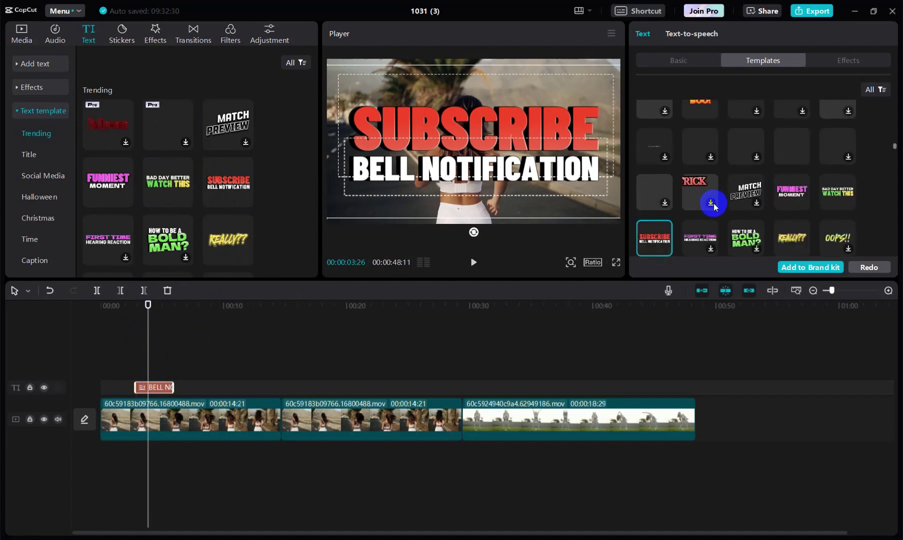
mouse_move(194, 225)
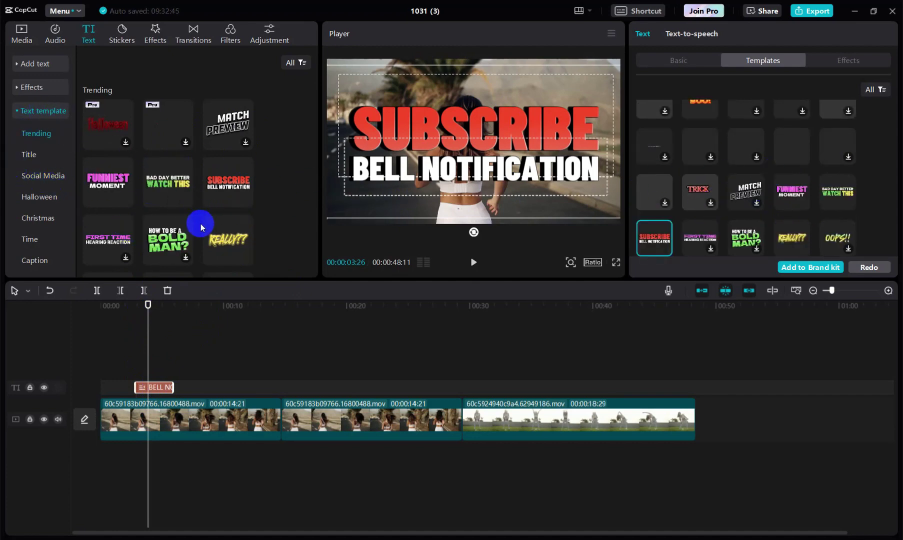
mouse_move(83, 163)
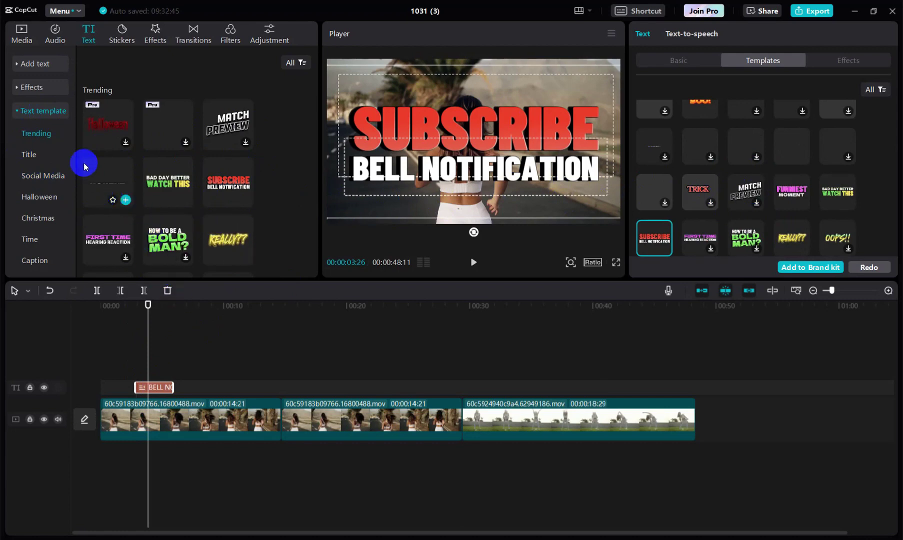
drag(91, 177, 155, 401)
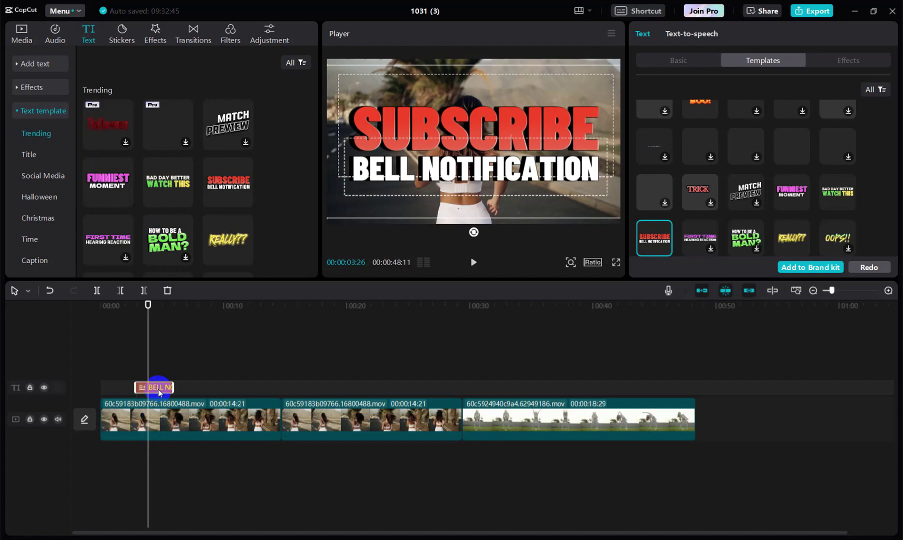
mouse_move(164, 190)
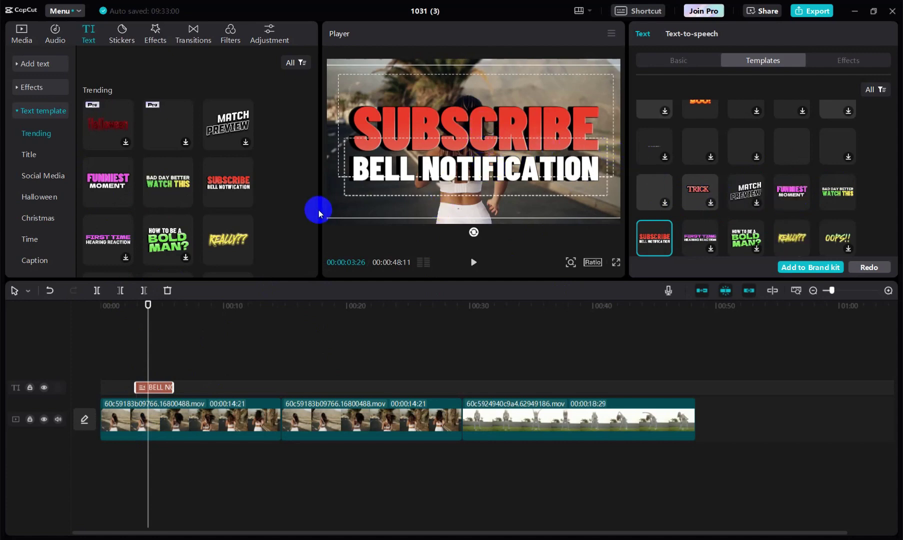
click(473, 262)
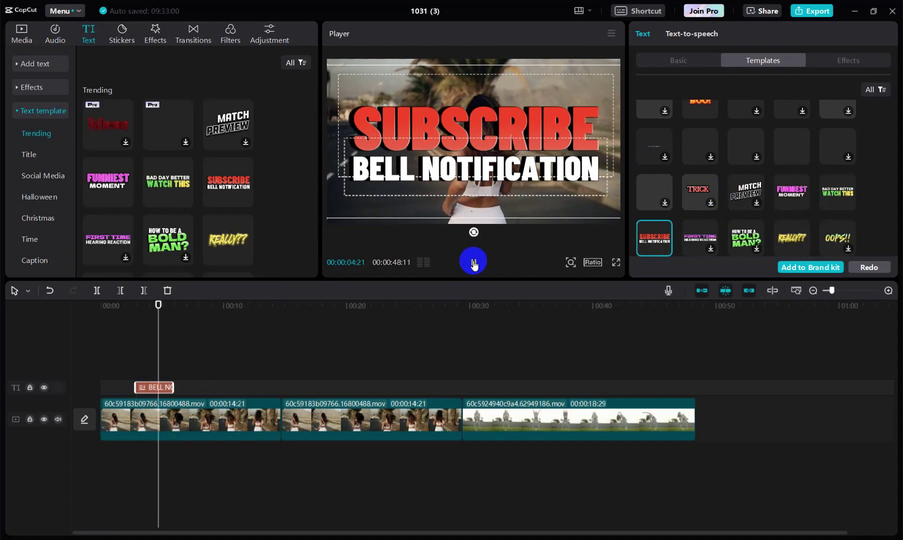
click(473, 262)
click(135, 306)
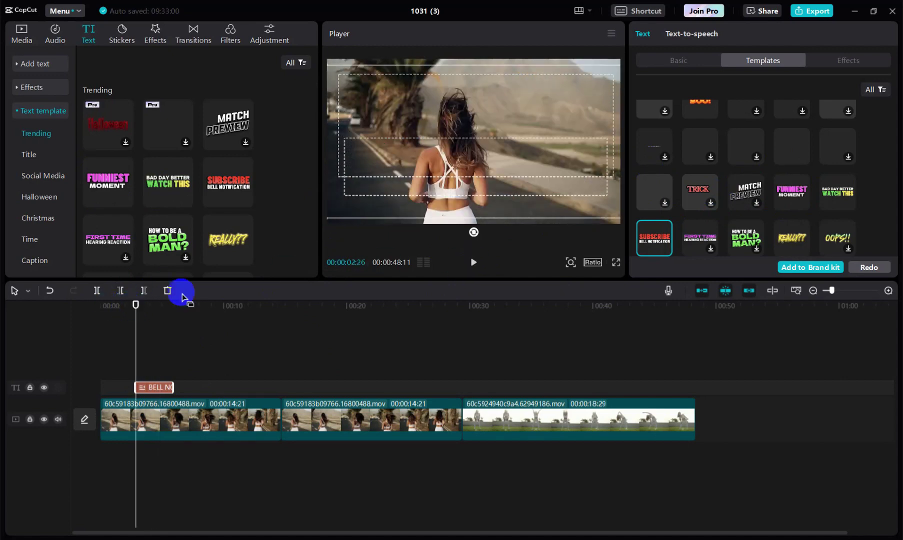
click(474, 262)
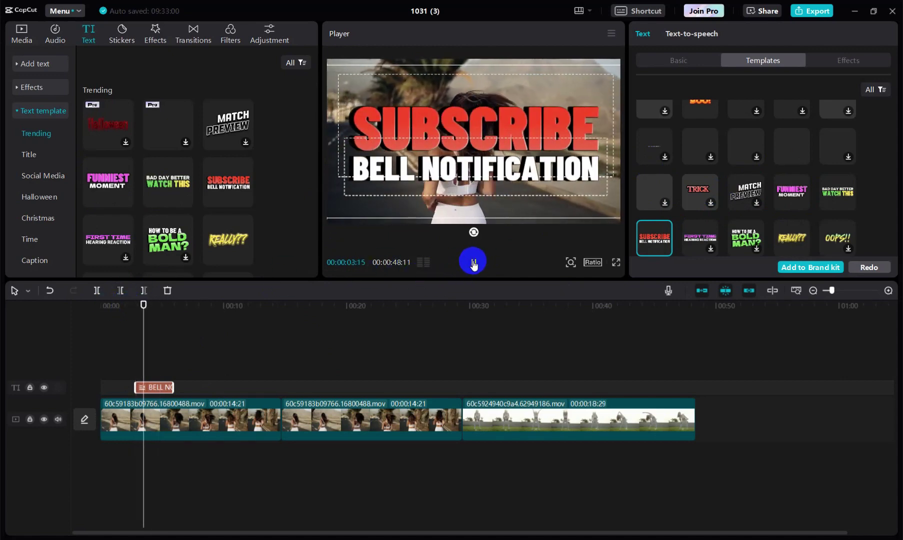
click(474, 262)
click(135, 306)
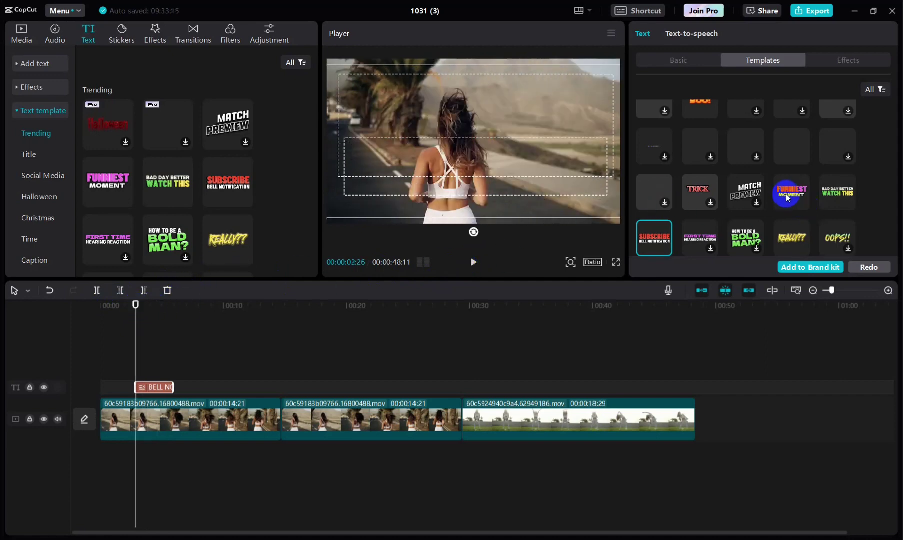
click(789, 196)
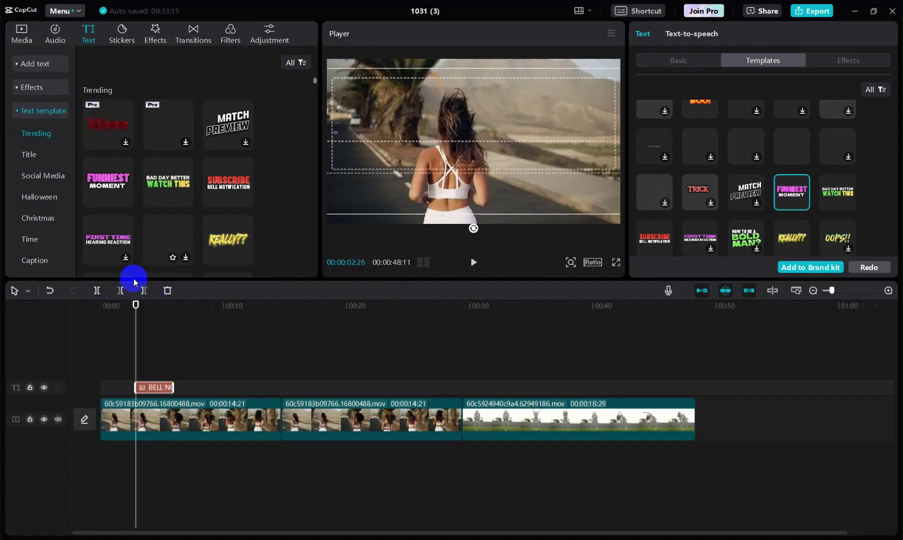
click(473, 267)
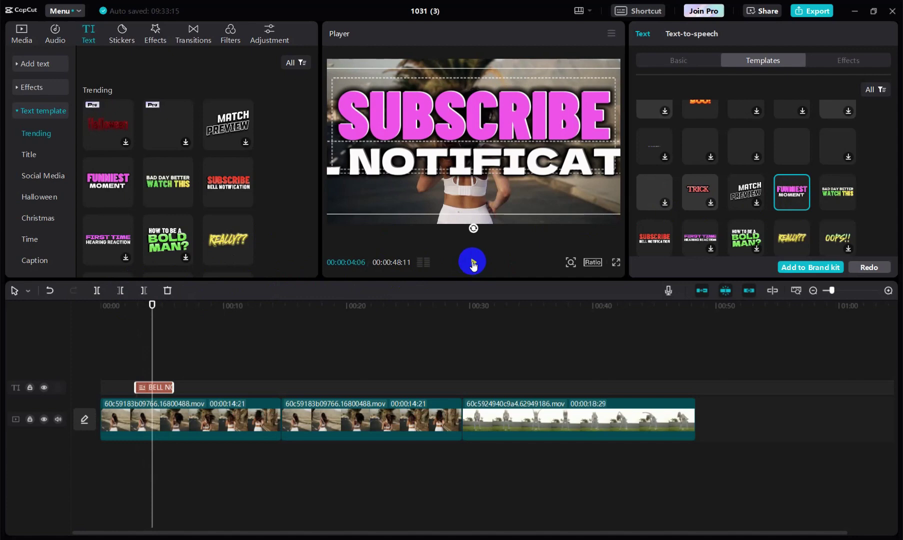
click(141, 306)
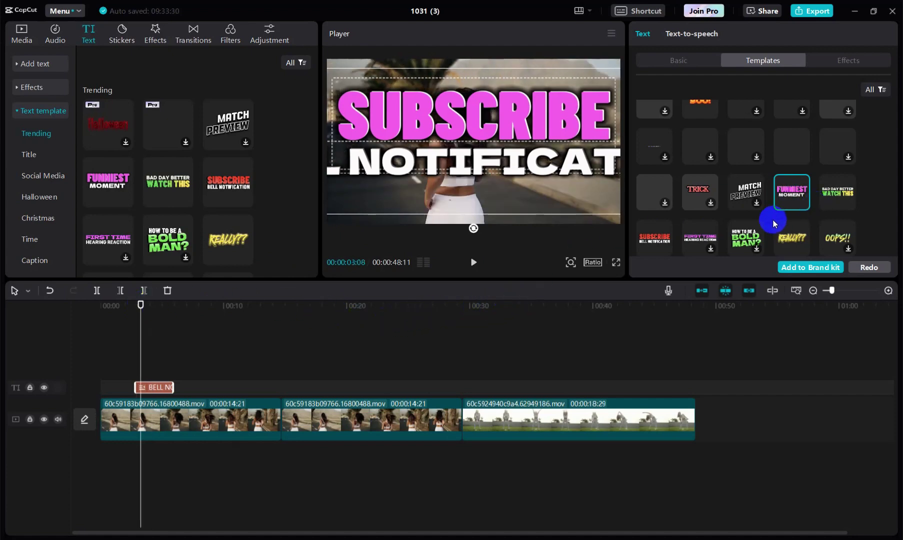
scroll(772, 222, down, 2)
click(649, 190)
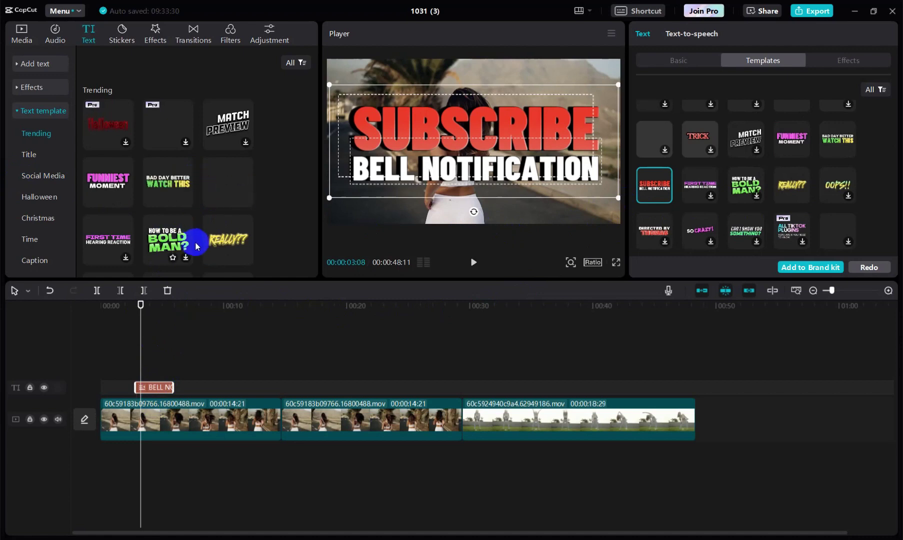
scroll(755, 194, down, 3)
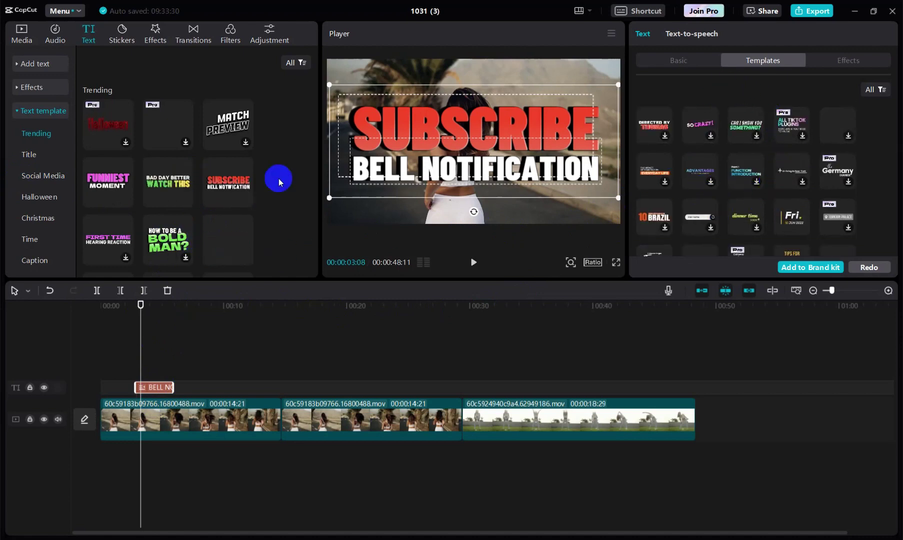
scroll(151, 173, down, 3)
scroll(162, 227, down, 3)
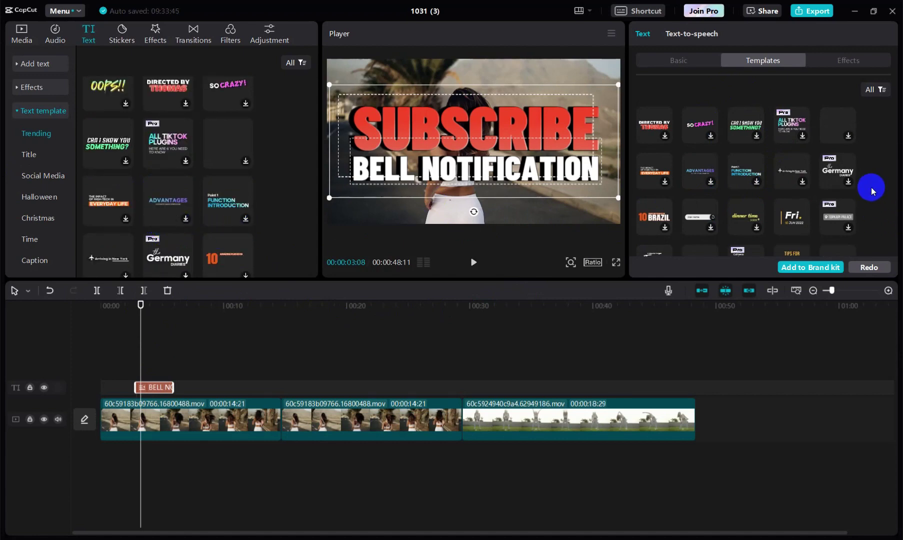
Apply the Function Introduction style to the title and preview it
click(752, 181)
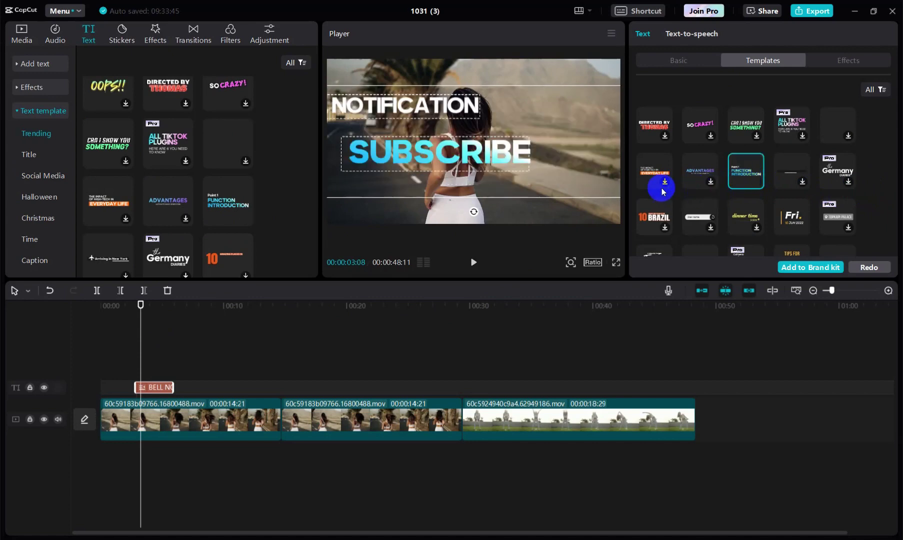
click(135, 305)
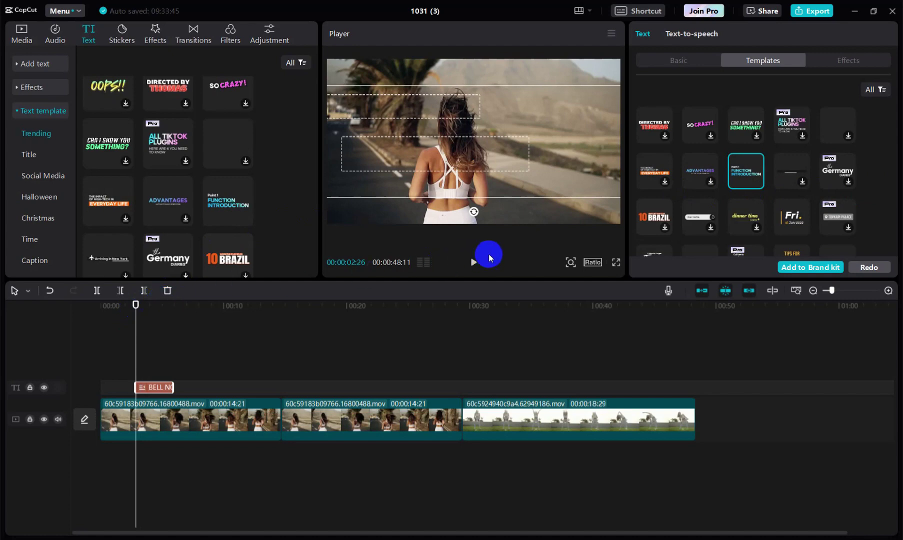
click(471, 263)
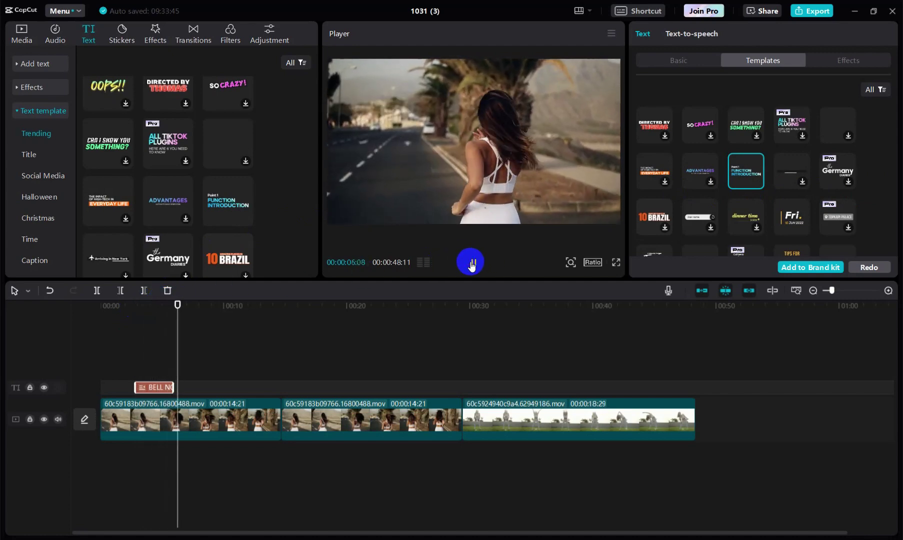
click(146, 306)
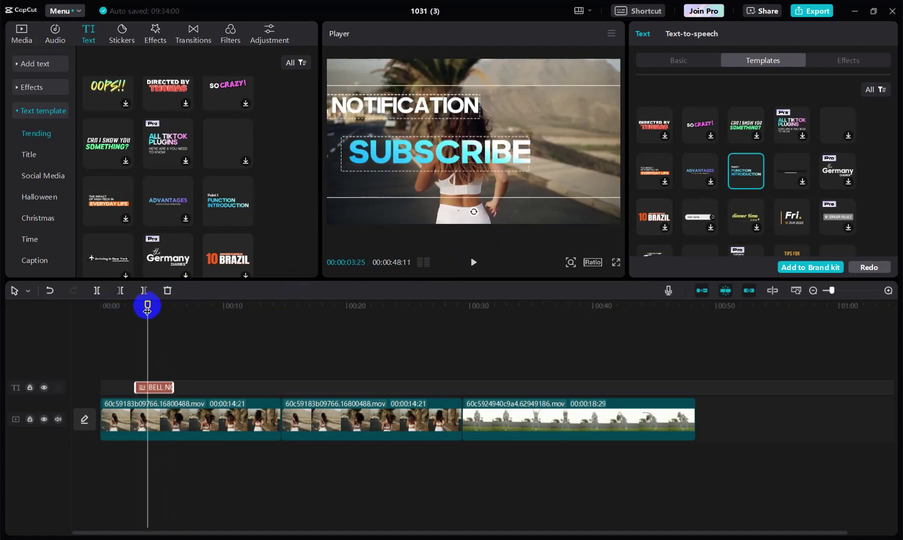
Swap in the BELL NOTIFICATION SUBSCRIBE template, preview it, and show its Basic text settings
scroll(727, 187, down, 3)
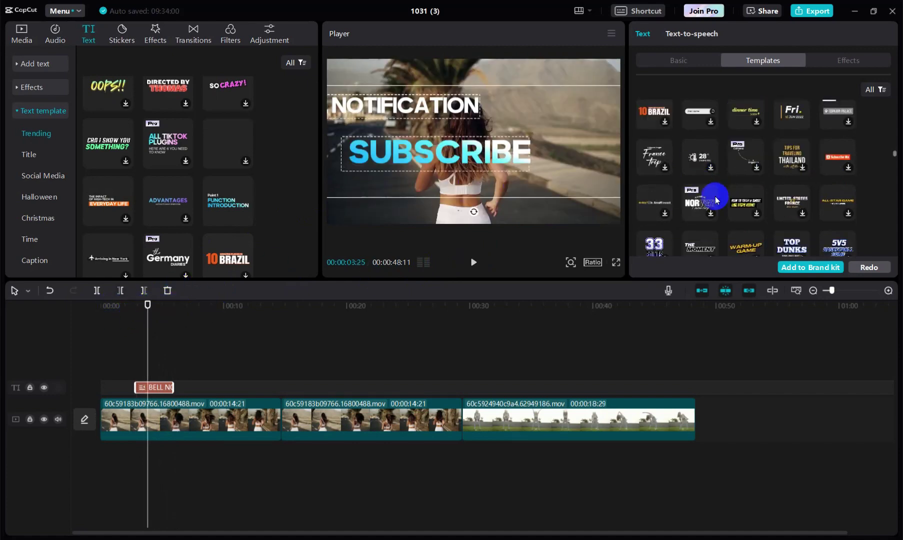
click(756, 212)
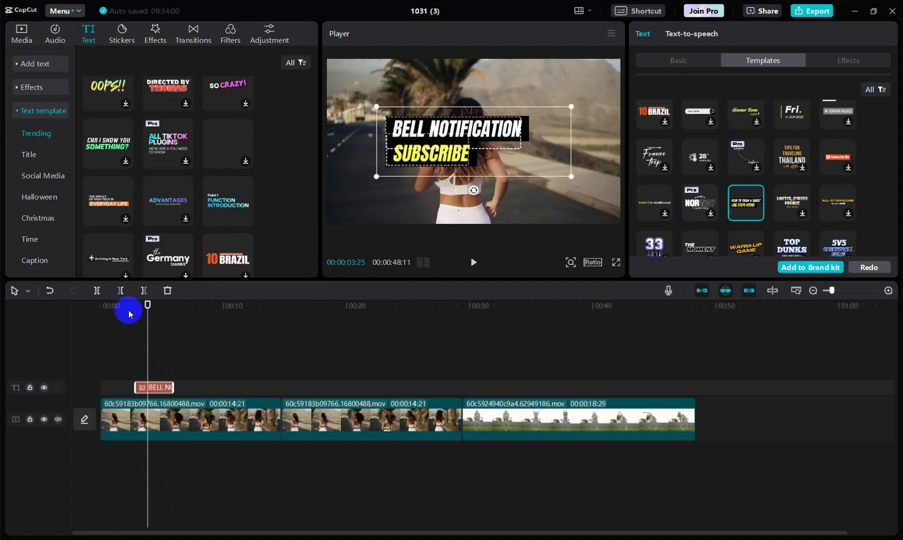
click(138, 303)
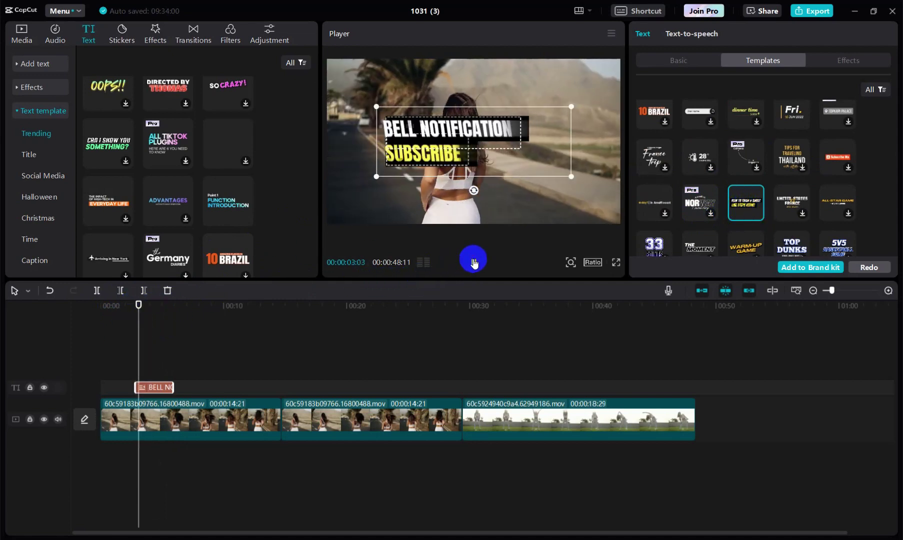
click(474, 262)
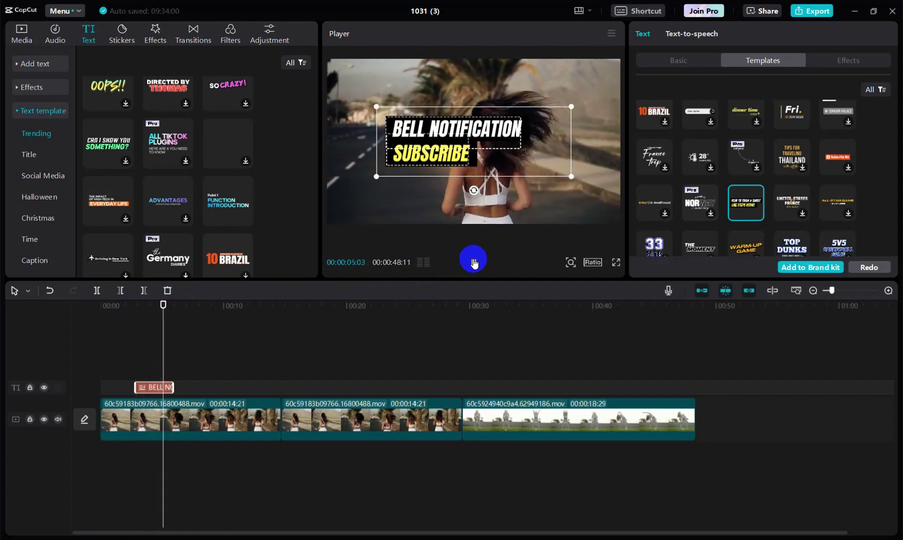
click(473, 262)
click(141, 305)
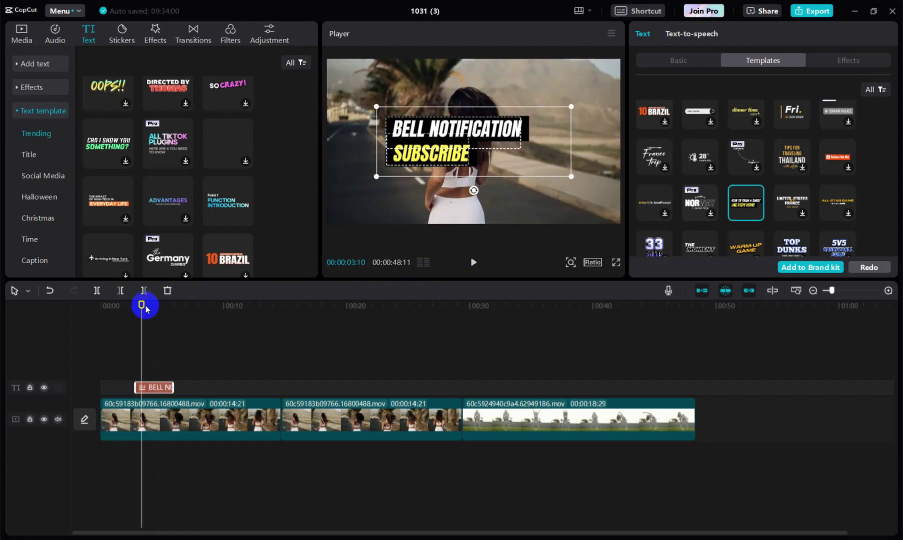
drag(524, 133, 515, 129)
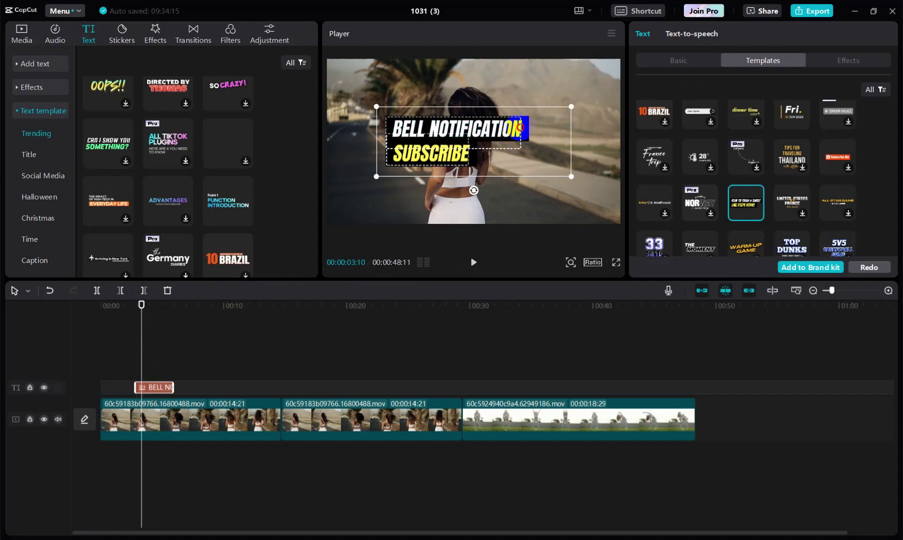
click(415, 120)
click(676, 60)
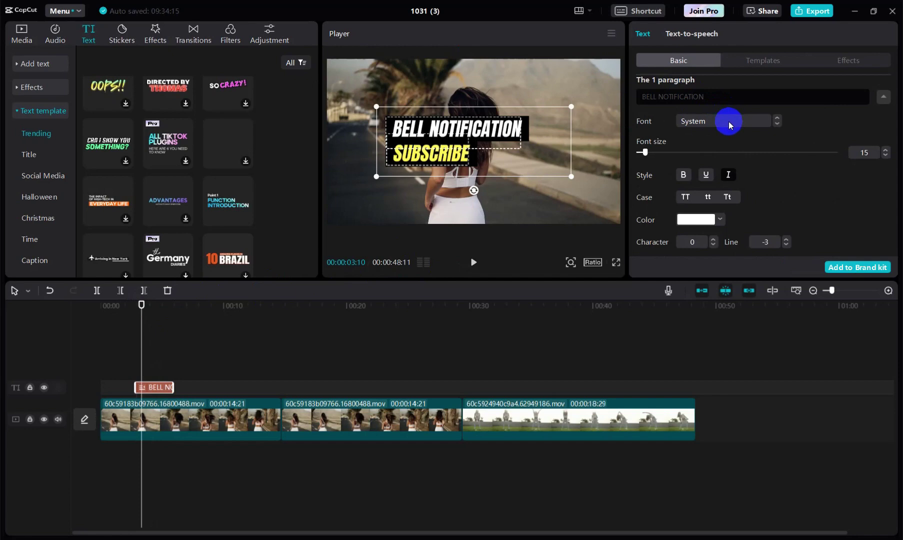
Apply a blue effect preset to BELL NOTIFICATION and a purple preset to SUBSCRIBE
click(844, 62)
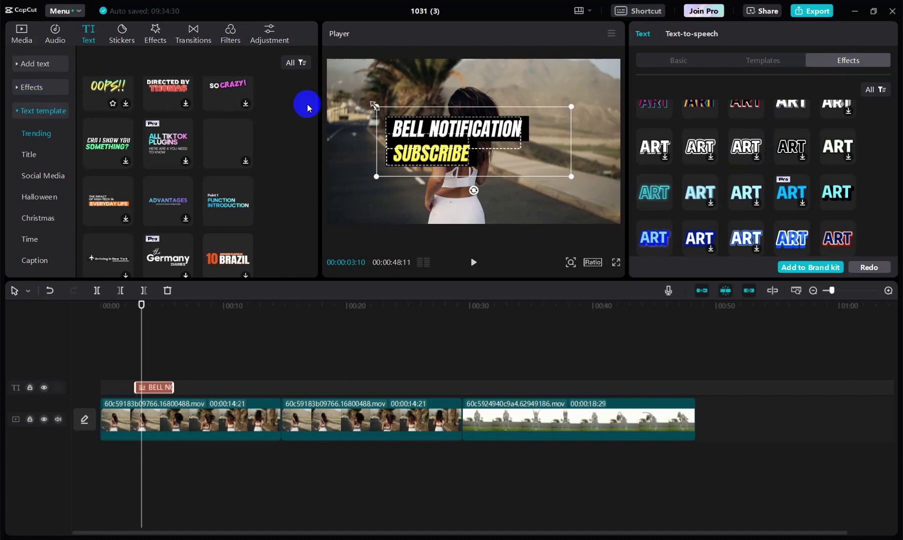
scroll(722, 189, down, 2)
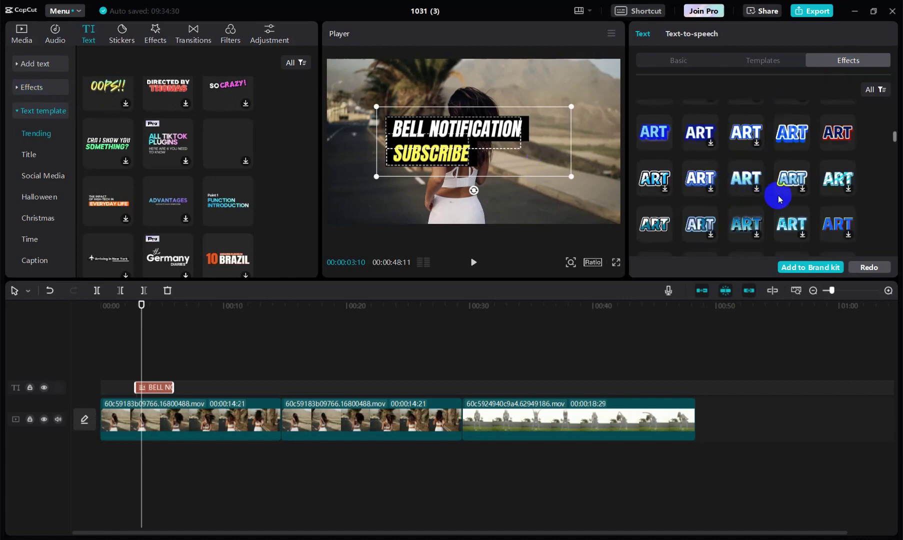
click(799, 141)
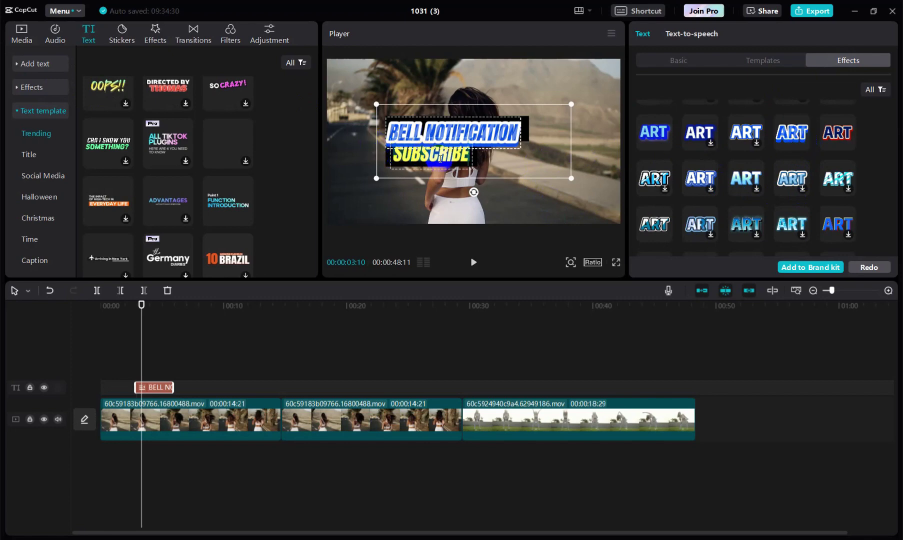
scroll(775, 175, down, 2)
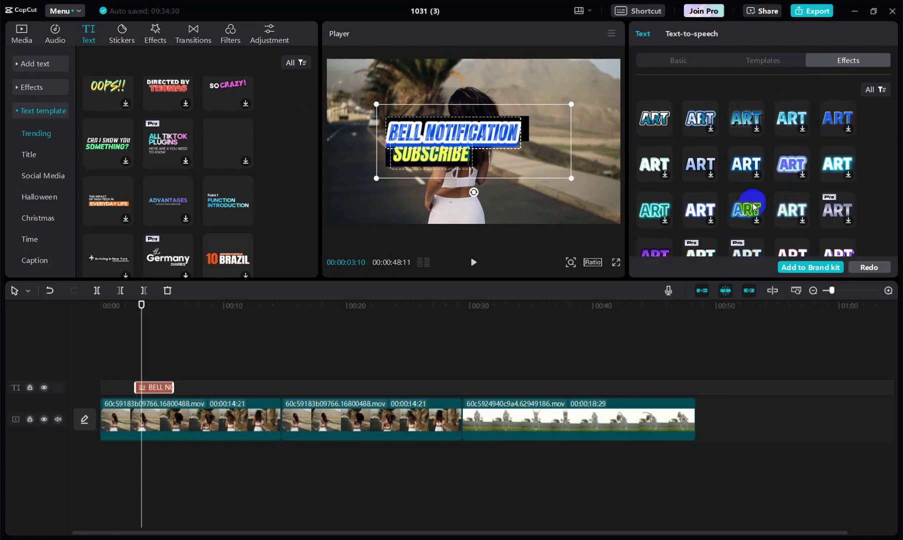
scroll(673, 247, down, 1)
click(663, 208)
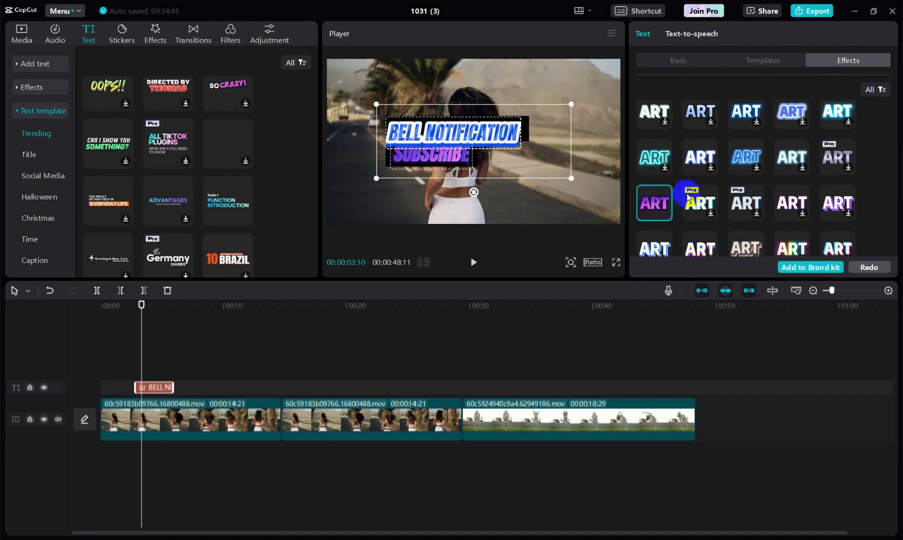
click(43, 115)
Scroll through the text effect library and give SUBSCRIBE a green effect preset
click(24, 92)
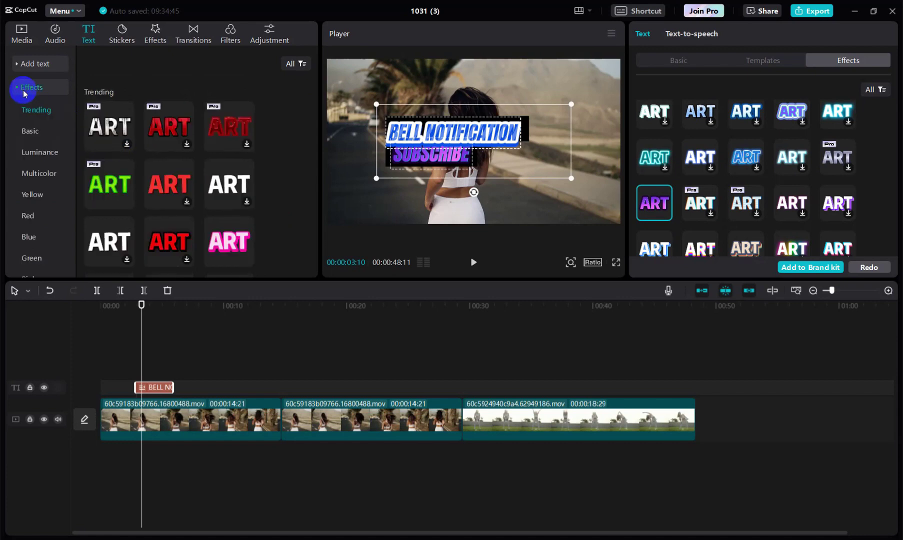
scroll(155, 170, down, 3)
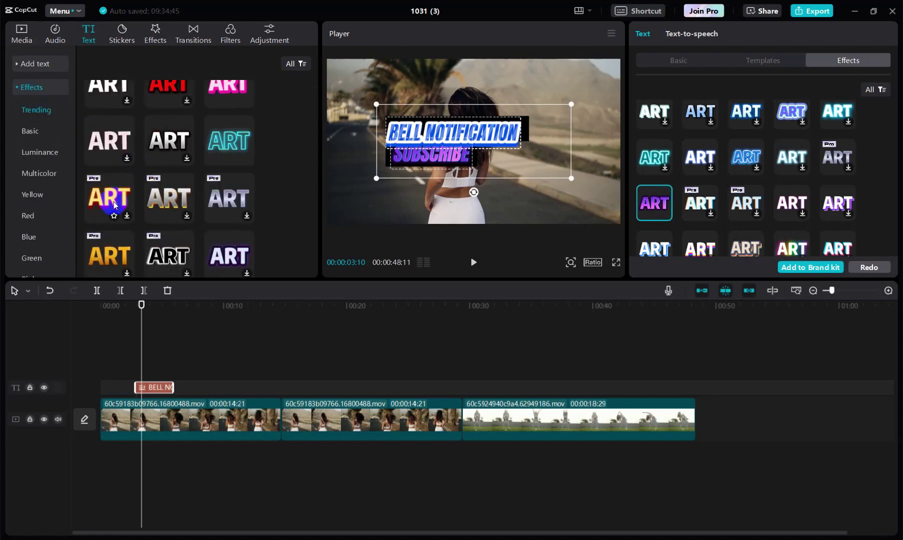
scroll(231, 253, down, 3)
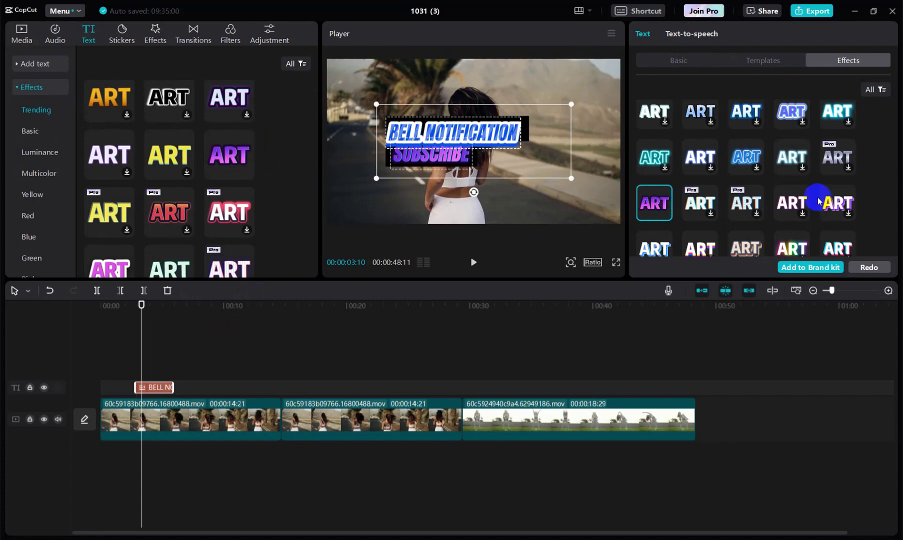
scroll(837, 180, down, 3)
scroll(833, 175, down, 3)
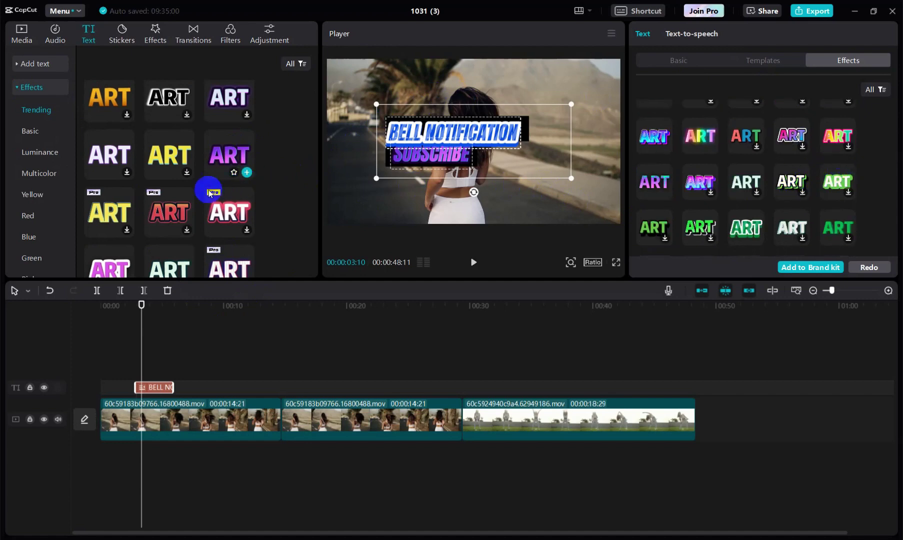
scroll(196, 191, down, 2)
scroll(196, 195, down, 2)
scroll(197, 199, down, 2)
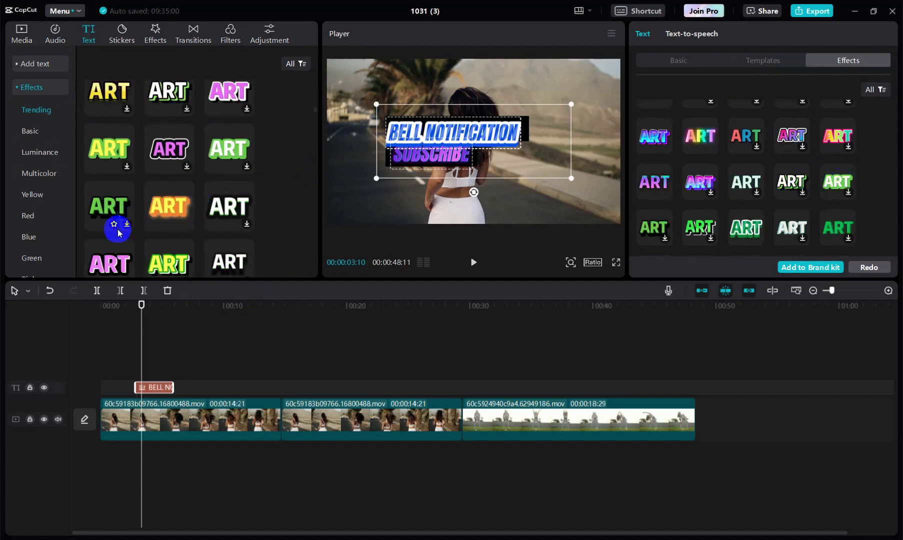
scroll(150, 214, down, 2)
scroll(147, 222, down, 2)
scroll(160, 199, down, 2)
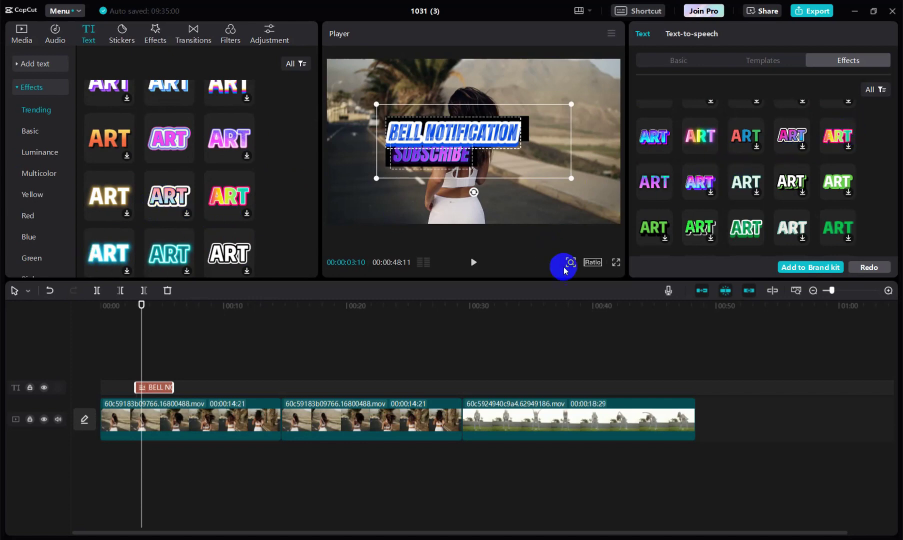
click(753, 232)
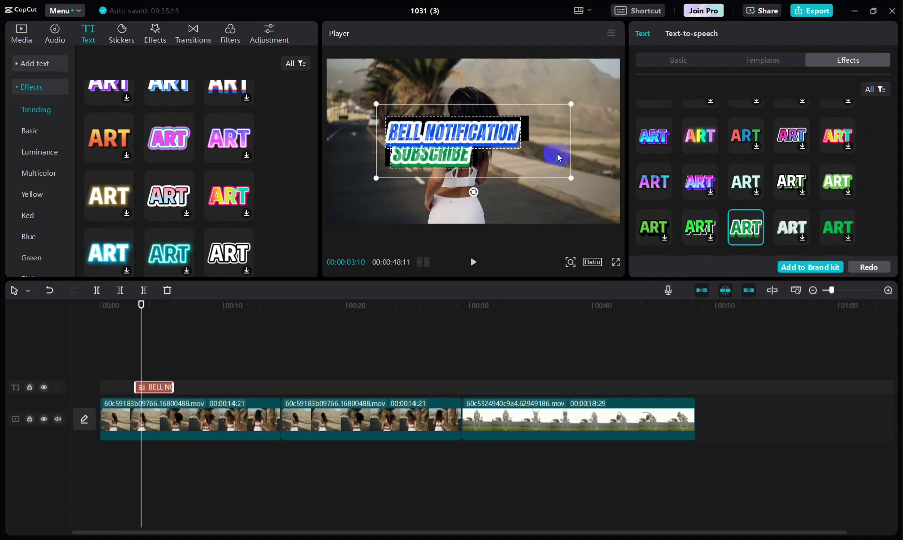
Restyle BELL NOTIFICATION with a light blue preset, then review the Basic and Templates tabs
click(500, 133)
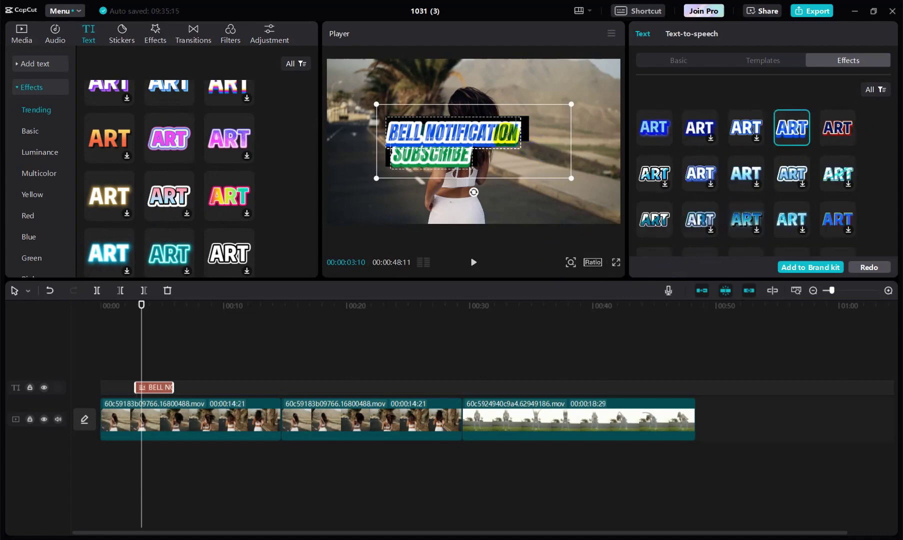
click(745, 179)
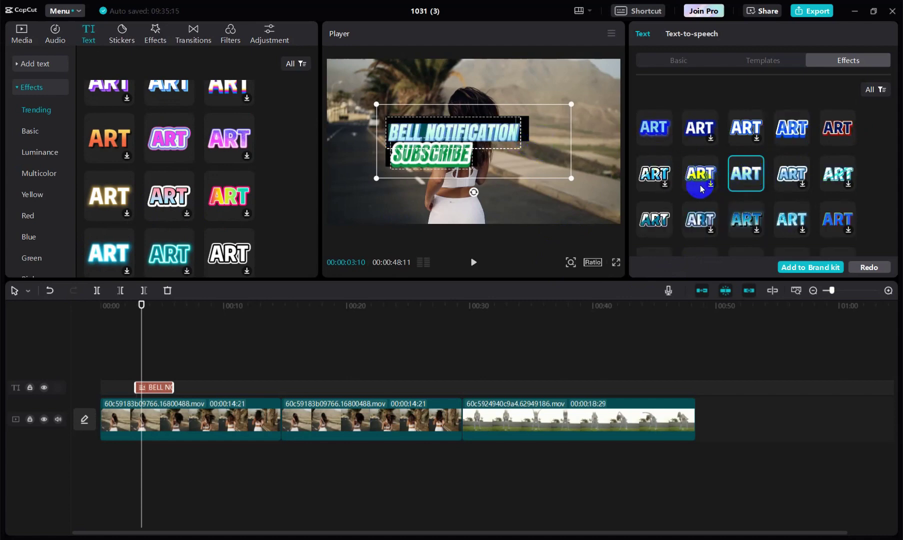
click(668, 61)
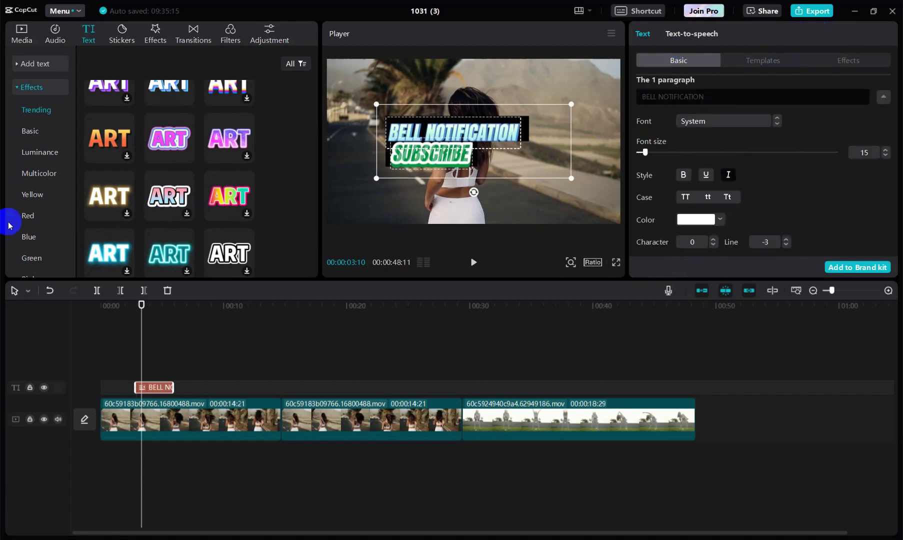
click(29, 133)
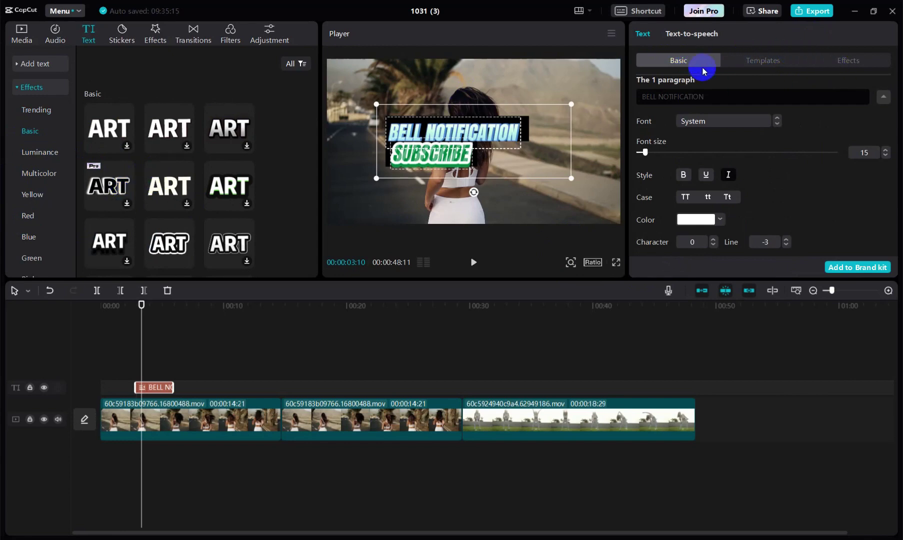
click(765, 59)
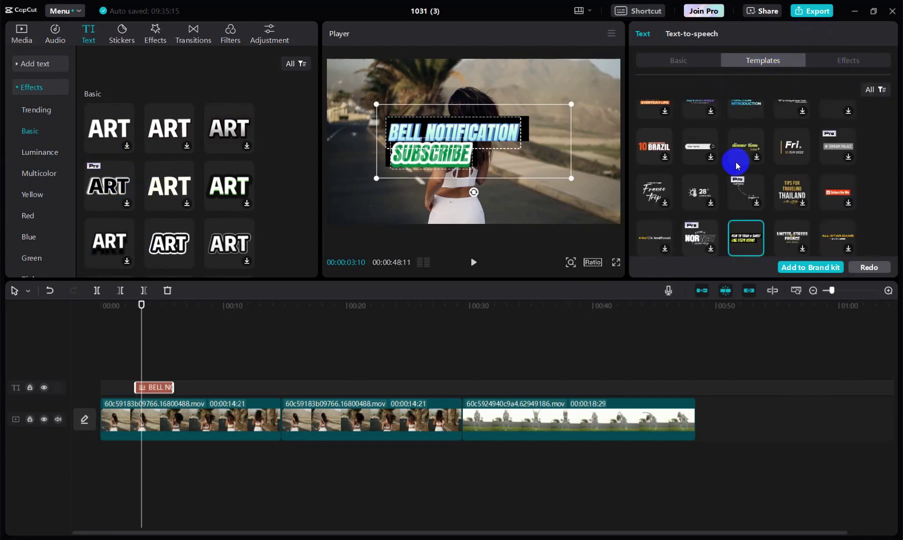
Give BELL NOTIFICATION a pink text effect preset
scroll(736, 166, down, 5)
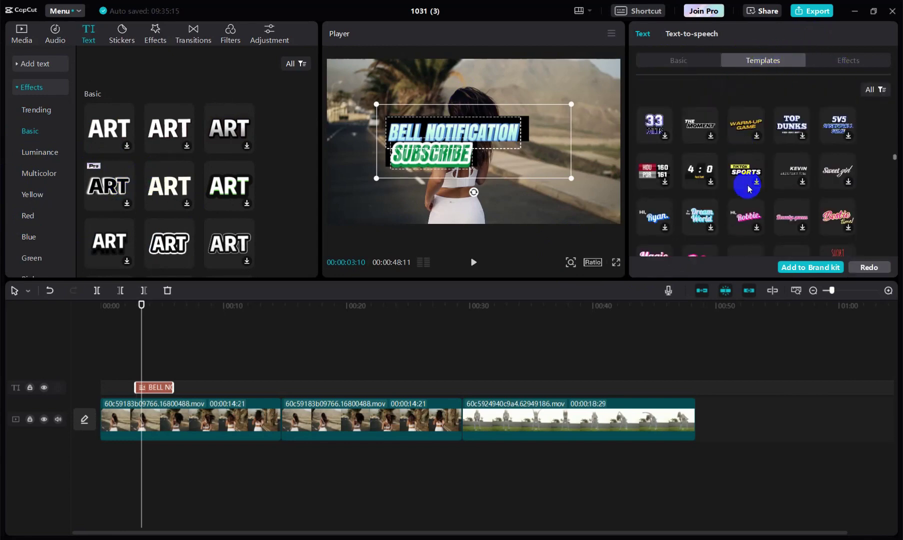
click(845, 61)
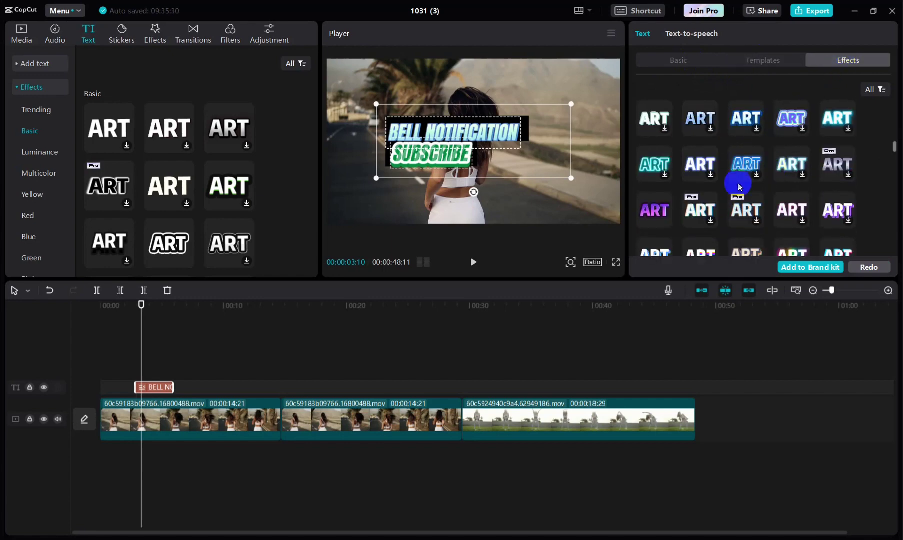
scroll(715, 195, down, 10)
scroll(707, 200, down, 5)
scroll(708, 200, down, 3)
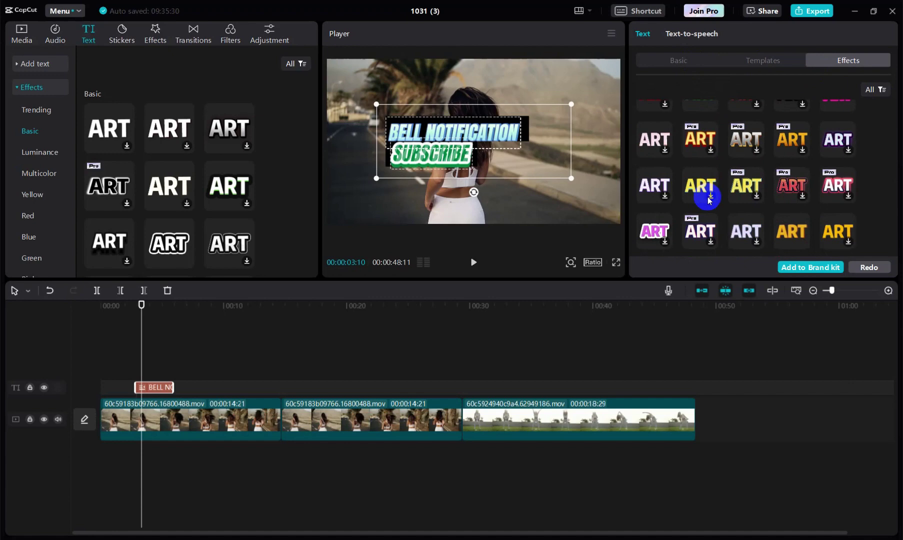
click(664, 242)
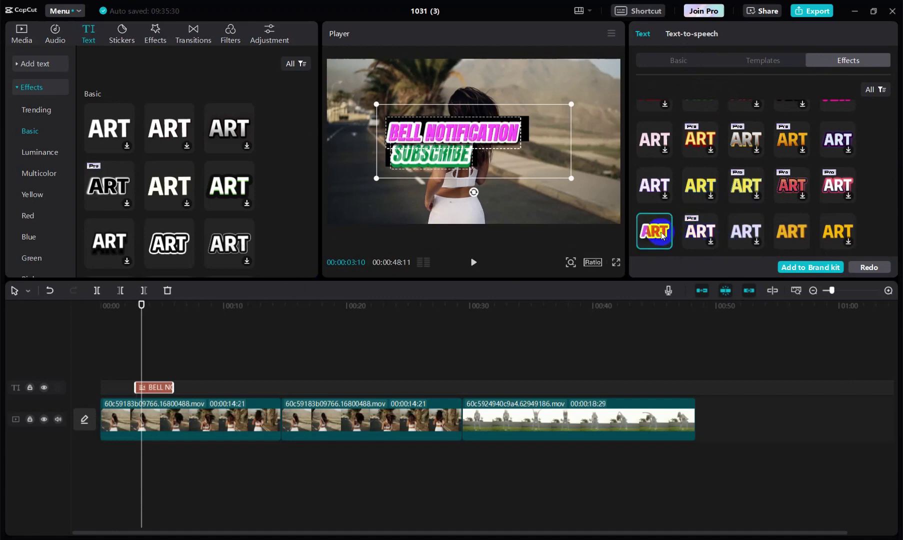
Try dark, green and silver styles on SUBSCRIBE, settling on the orange gradient
click(447, 158)
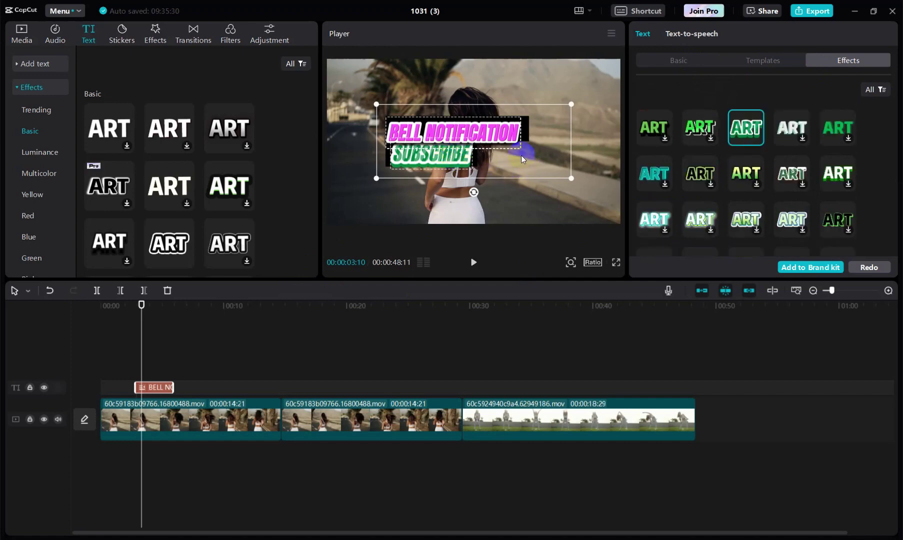
click(703, 174)
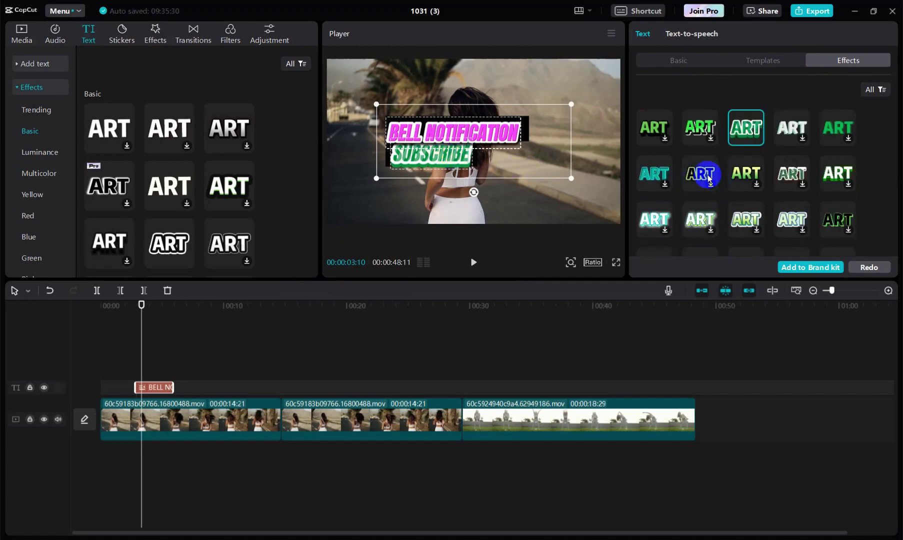
click(742, 179)
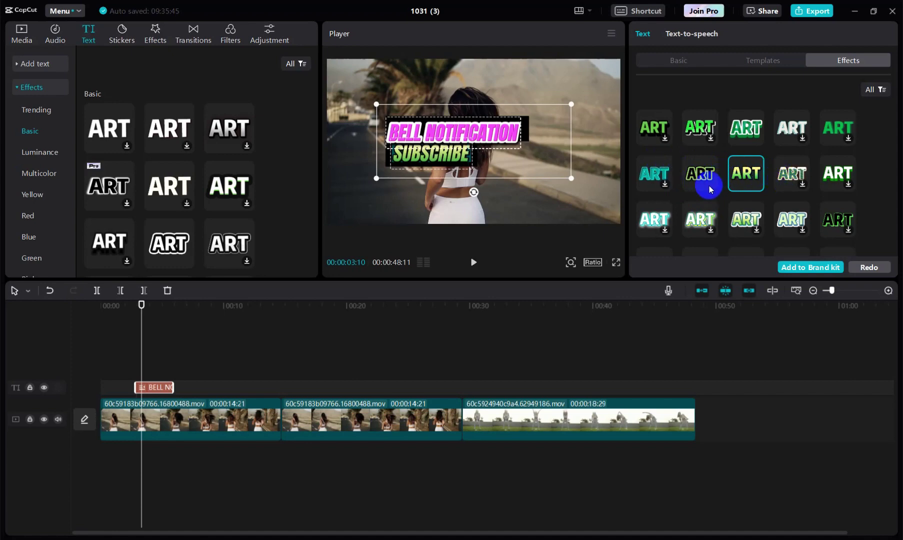
scroll(710, 187, down, 2)
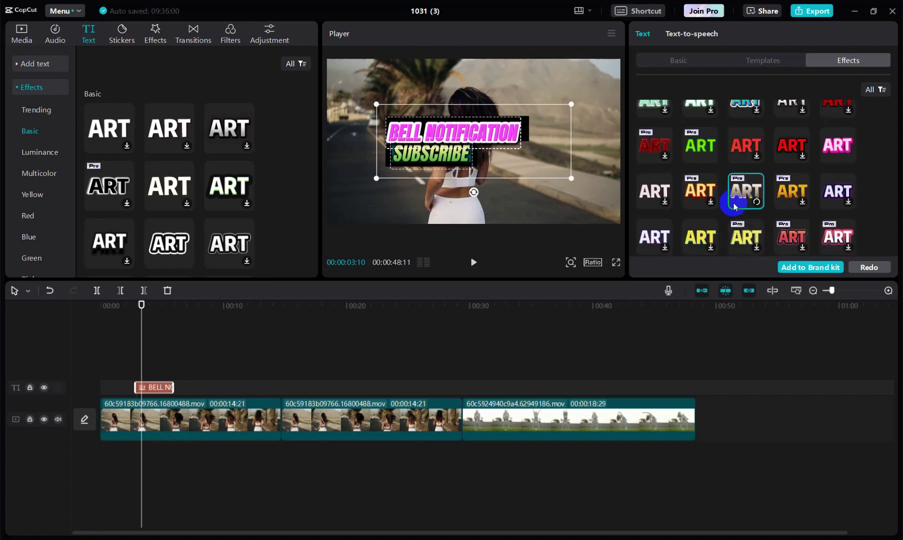
click(735, 192)
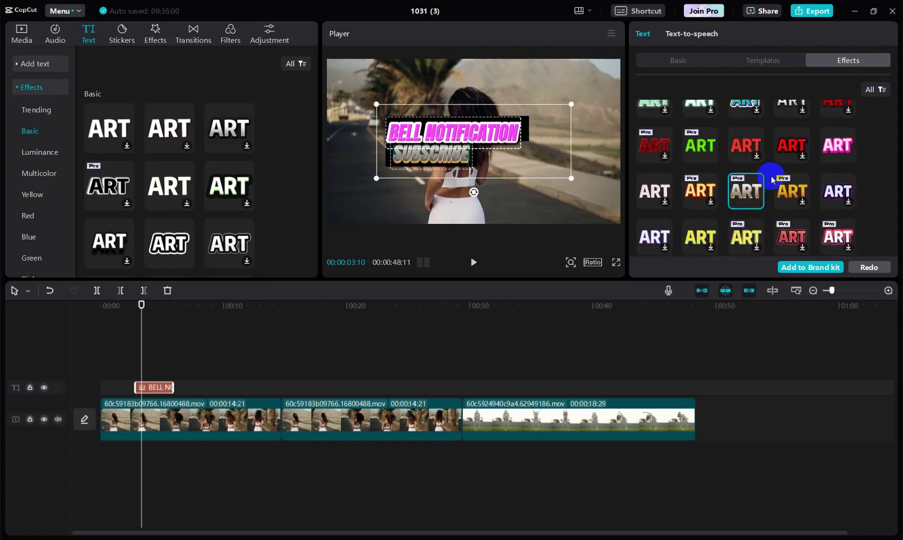
click(699, 199)
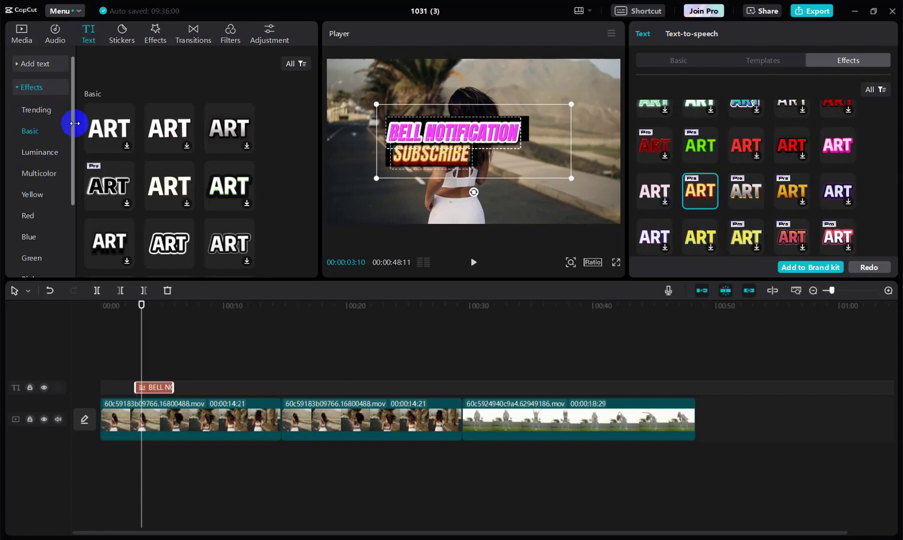
scroll(111, 131, up, 3)
scroll(121, 140, down, 3)
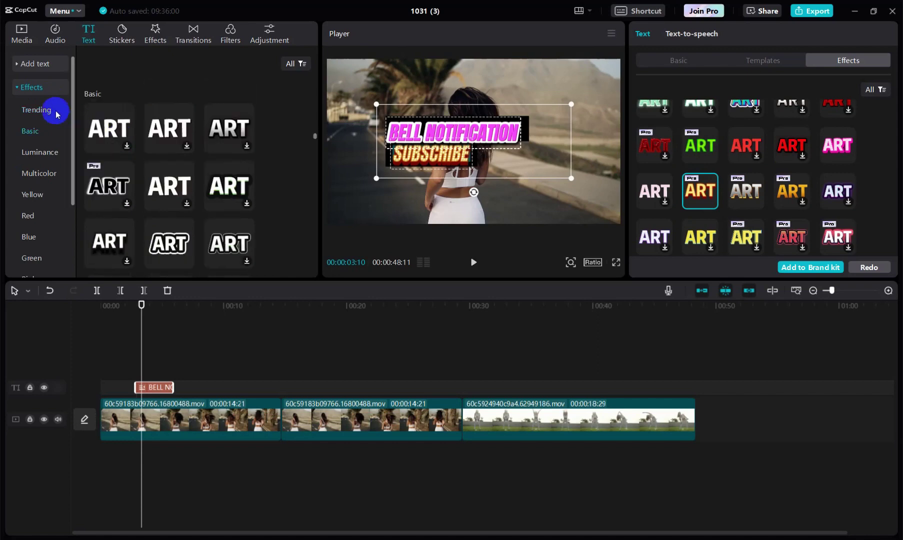
Add the first Trending text effect preset as a white Default text clip at about 8 s
click(37, 110)
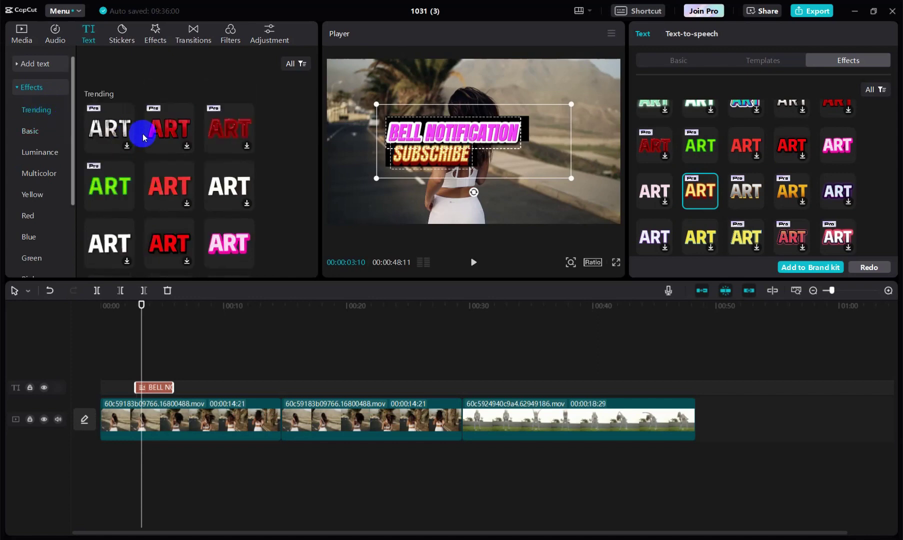
click(110, 132)
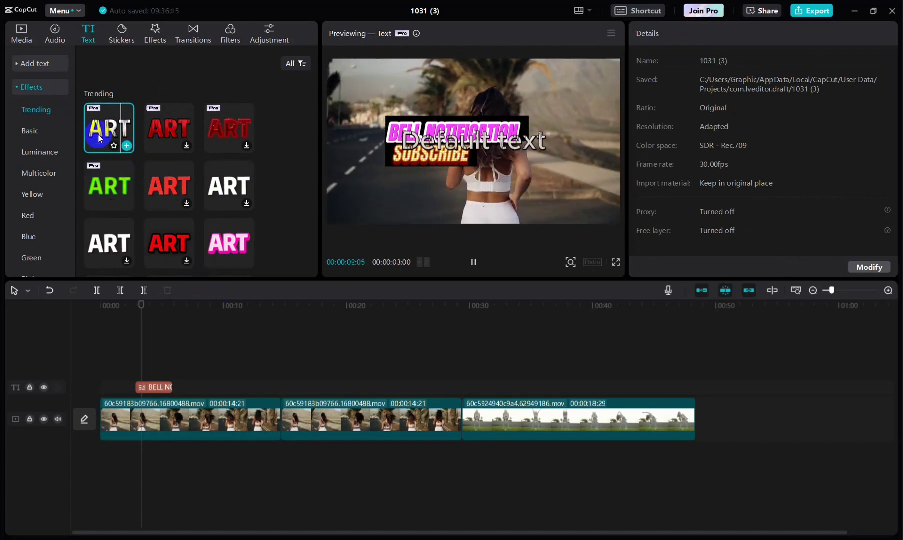
click(127, 145)
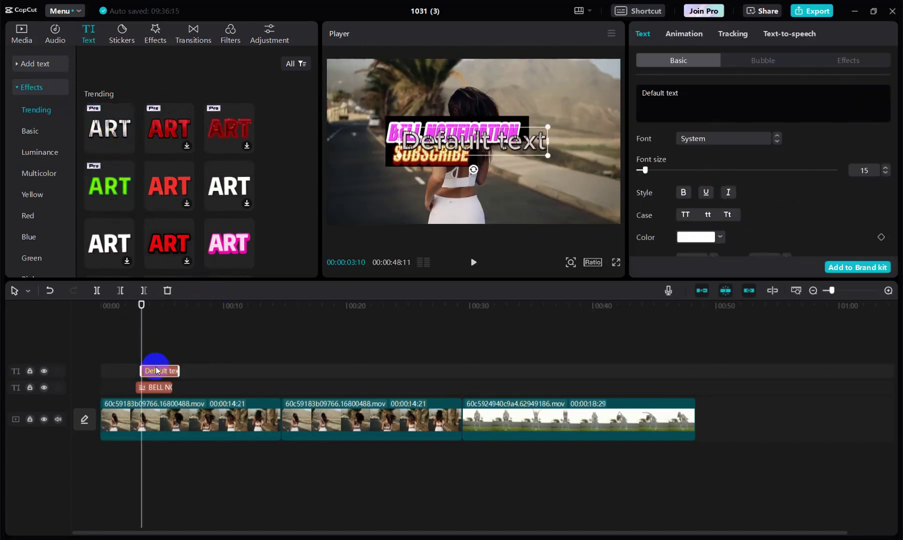
drag(155, 370, 209, 372)
click(200, 303)
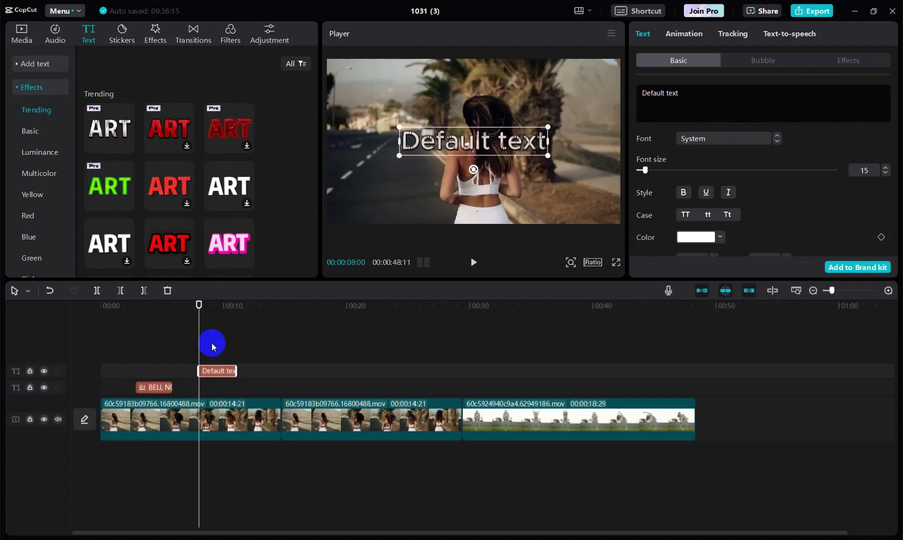
Add the red Trending preset as a second Default text and place it below the white text
click(187, 146)
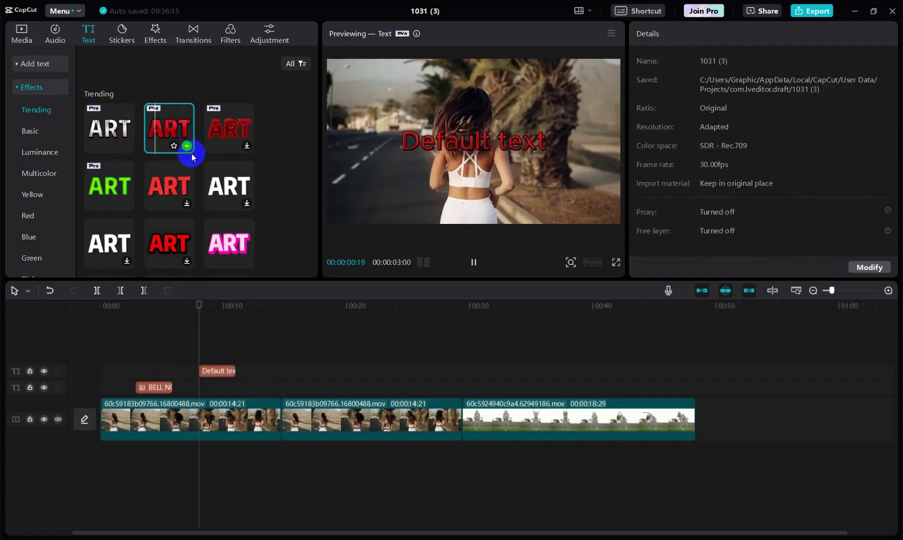
click(187, 146)
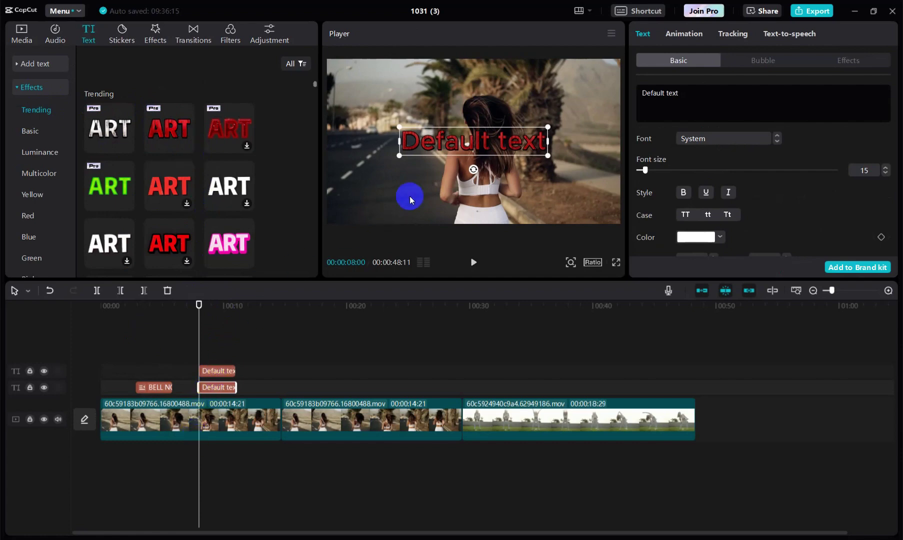
drag(440, 141, 444, 174)
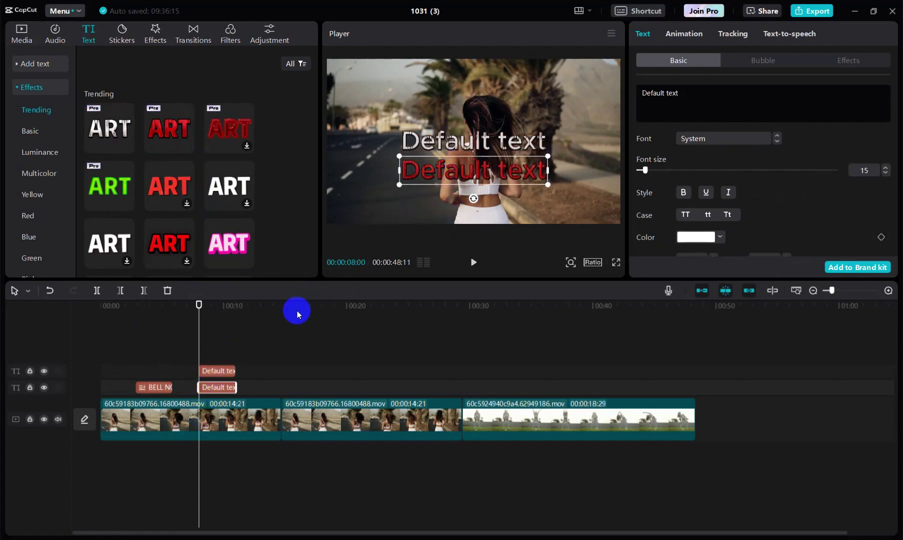
Browse the Basic, Luminance, Multicolor and Trending text effect presets, then collapse the categories
click(31, 131)
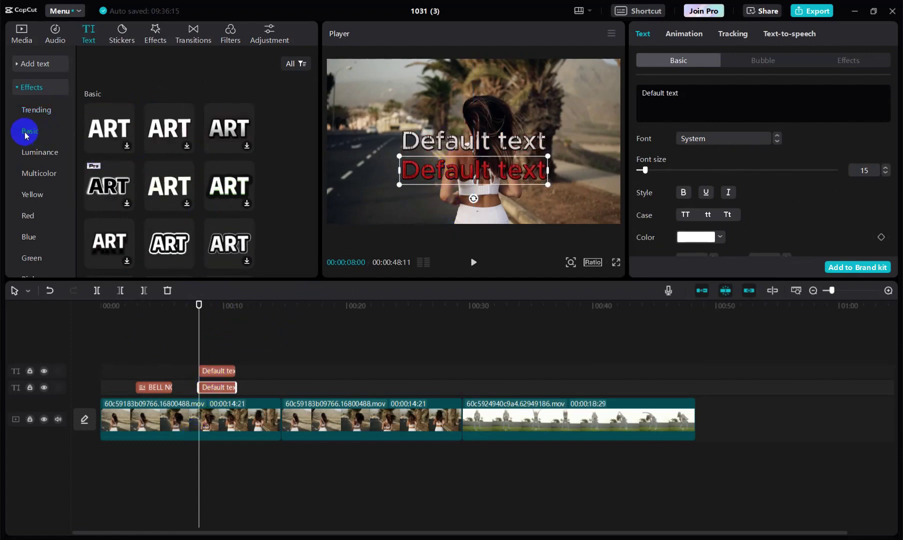
click(42, 150)
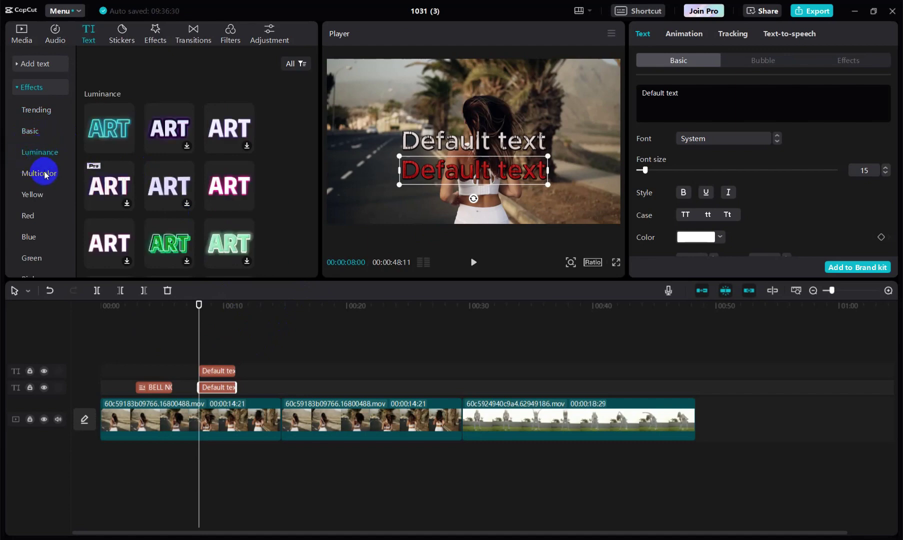
click(44, 175)
scroll(177, 202, down, 3)
scroll(178, 207, down, 2)
scroll(179, 210, down, 2)
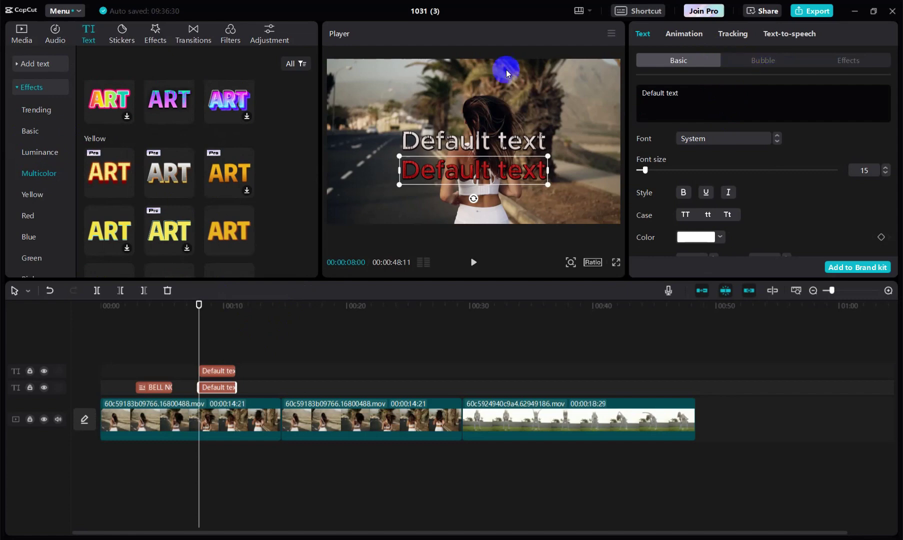
click(35, 107)
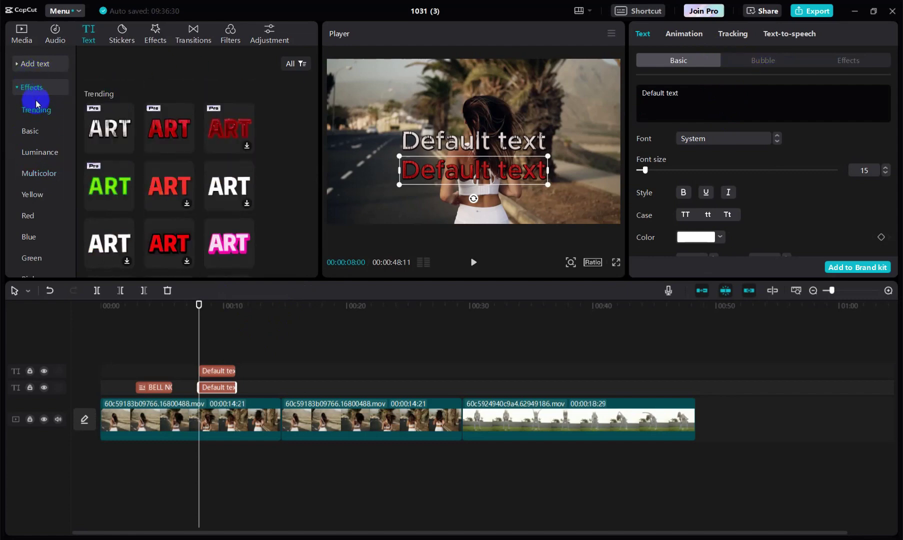
click(30, 151)
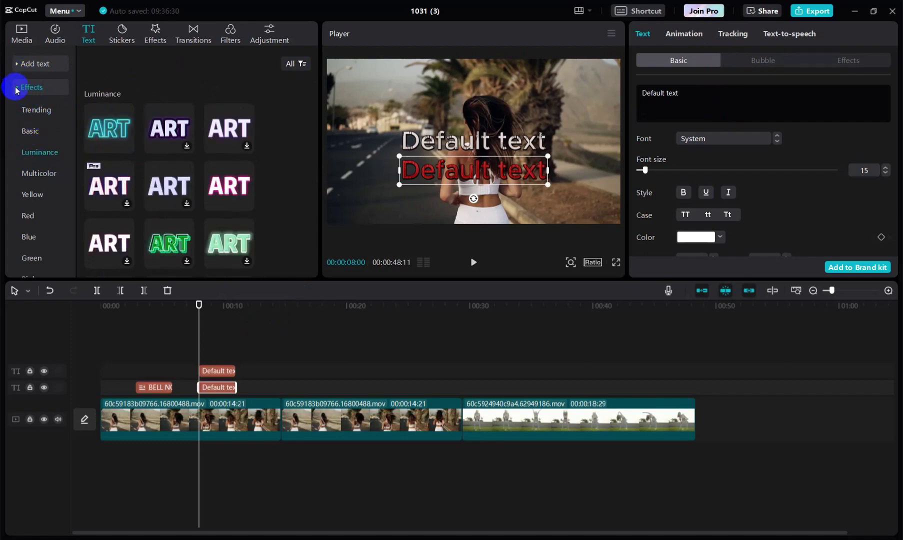
click(16, 89)
Preview a Trending text template, select the BELL NOTIFICATION title clip and show its Text-to-speech voices
click(28, 111)
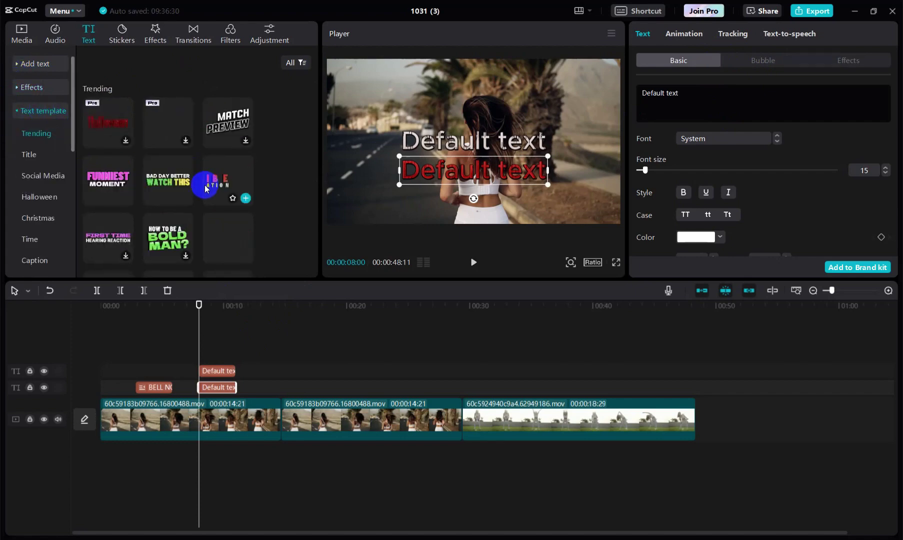
click(175, 183)
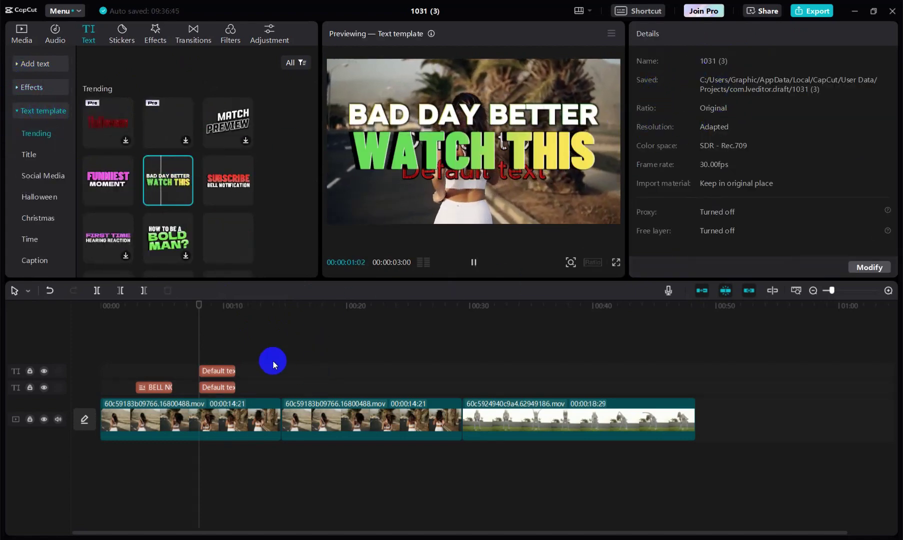
click(153, 387)
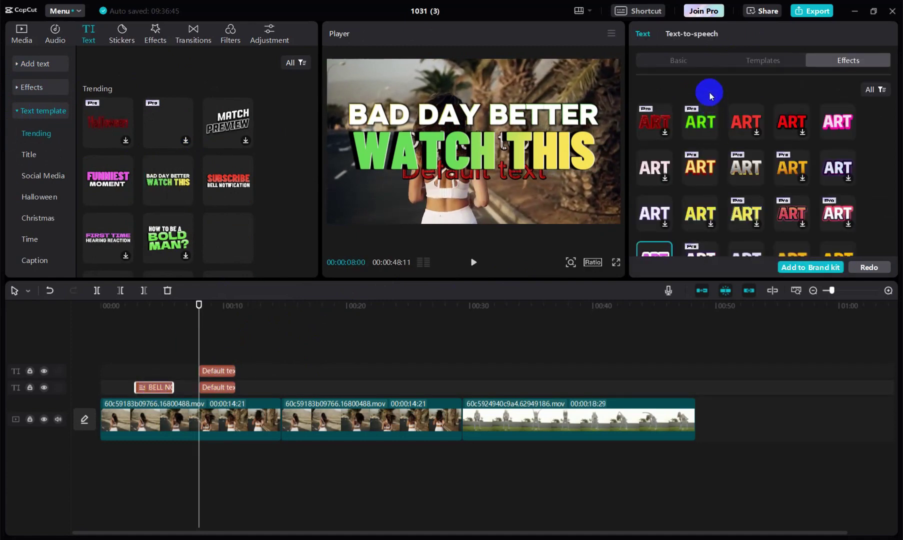
click(713, 58)
click(770, 60)
click(850, 62)
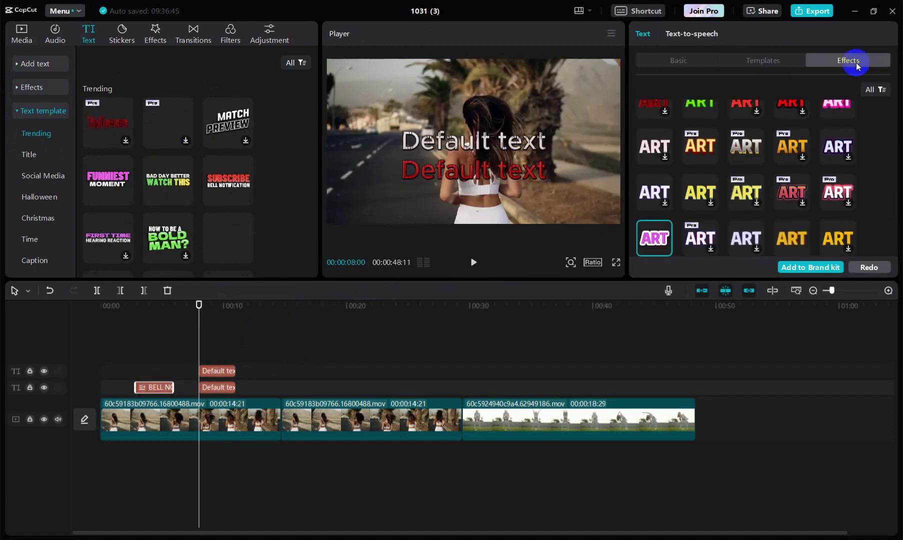
click(675, 34)
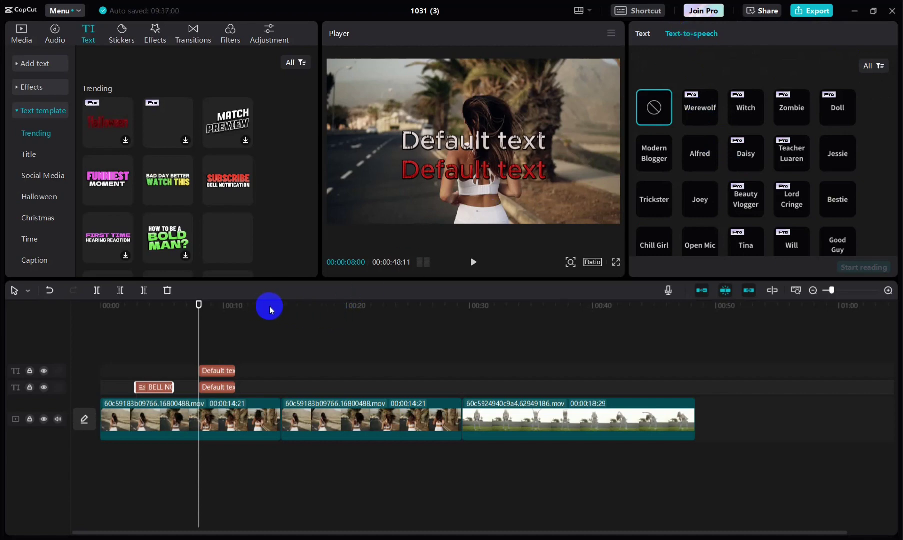
Choose the Modern Blogger text-to-speech voice for the BELL NOTIFICATION title near 2 seconds
click(286, 307)
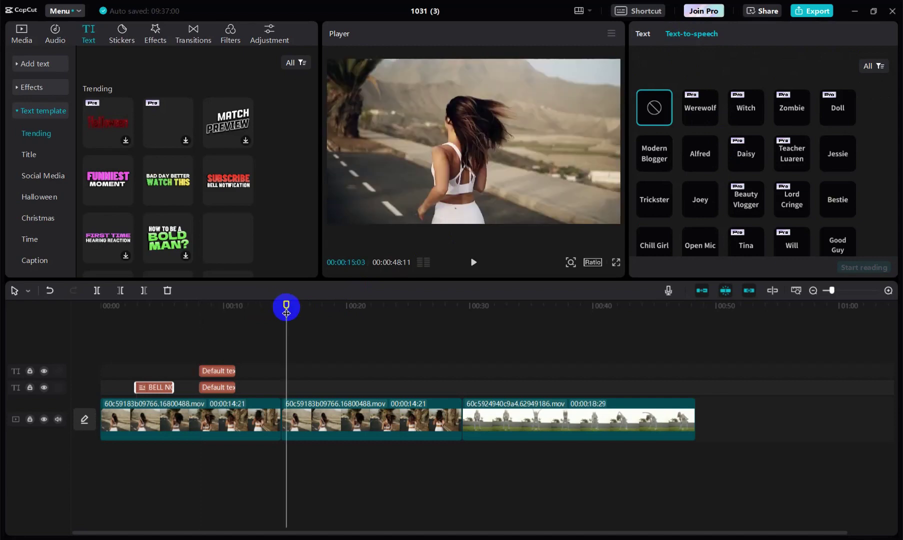
click(133, 307)
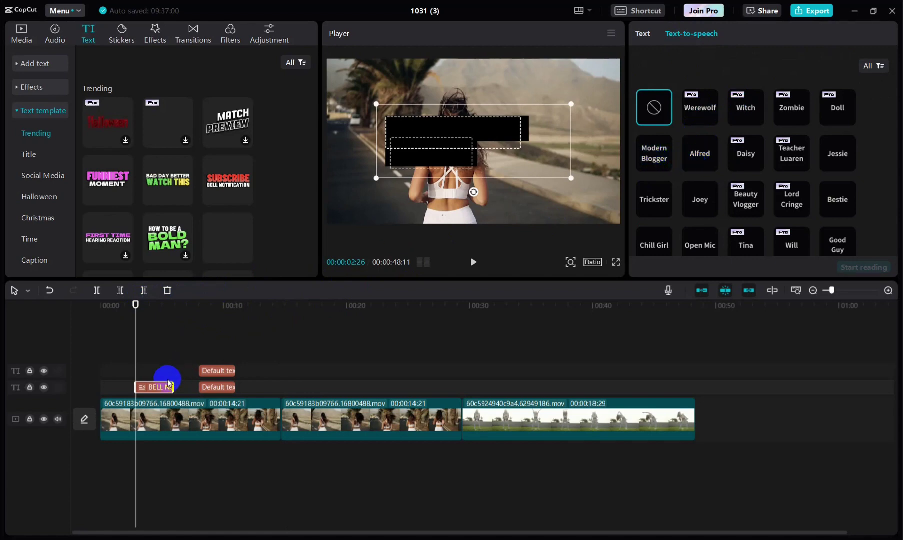
click(659, 159)
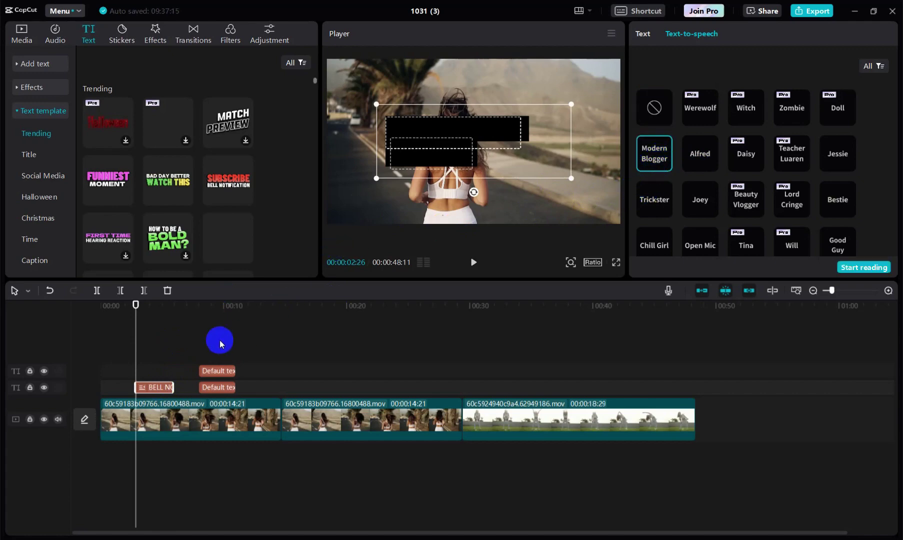
Give the white Default text clip the Modern Blogger text-to-speech voice
click(218, 305)
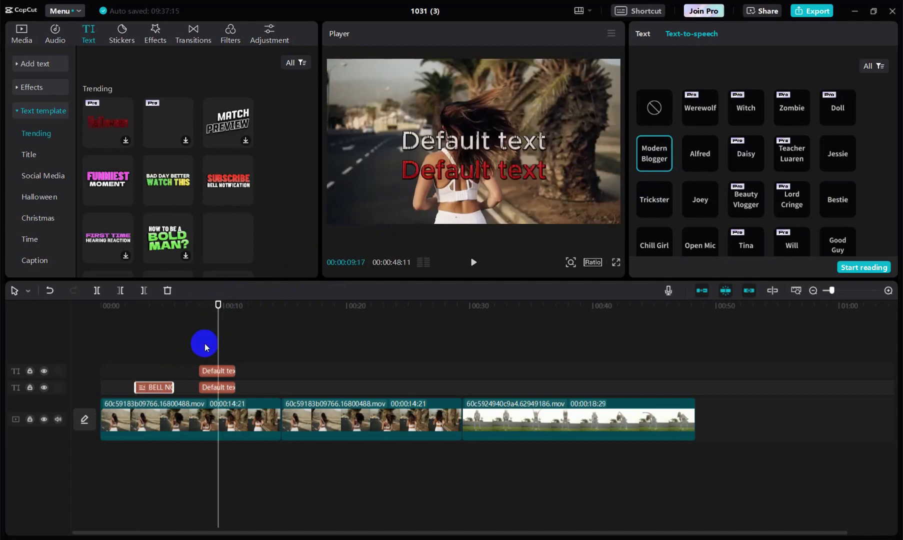
click(211, 370)
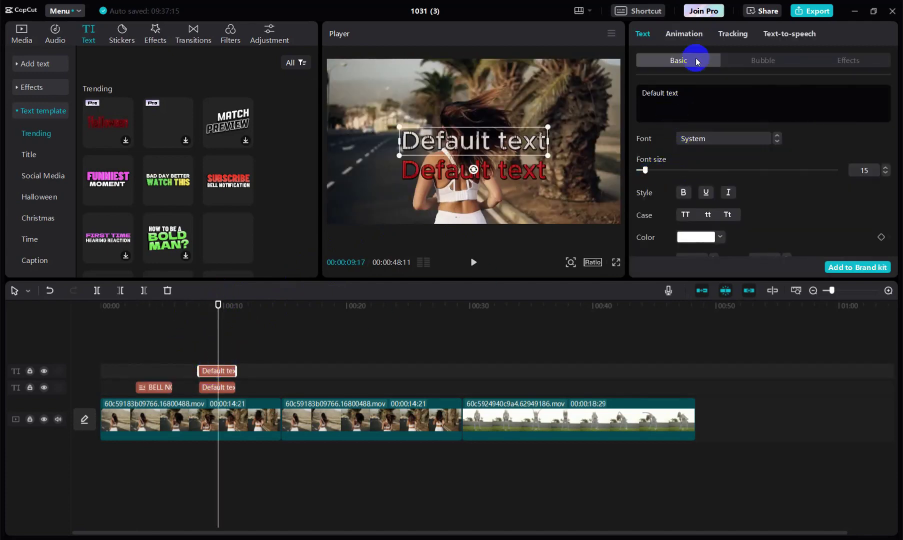
click(778, 33)
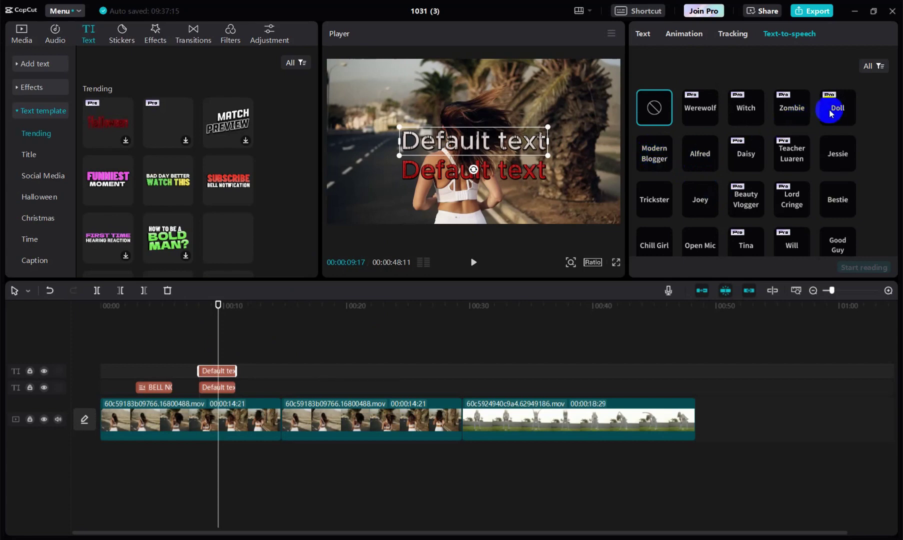
click(652, 161)
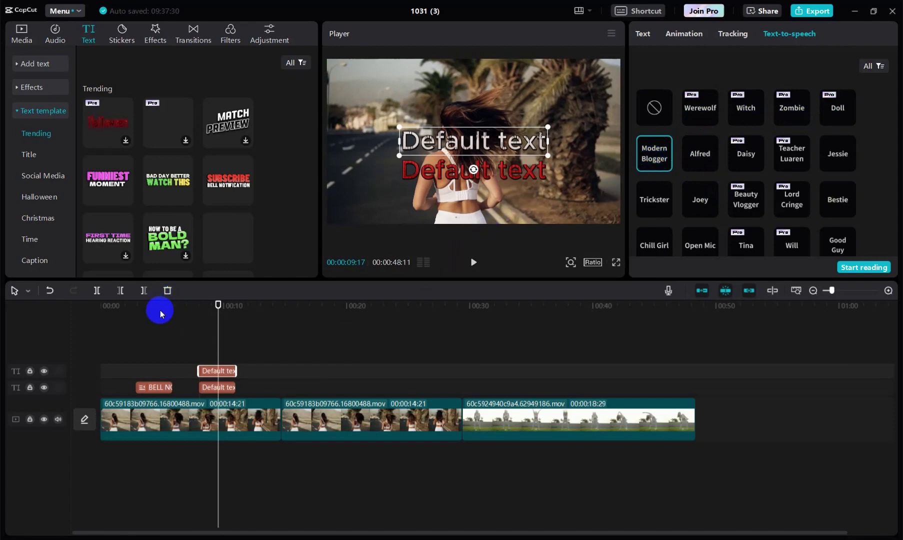
click(205, 305)
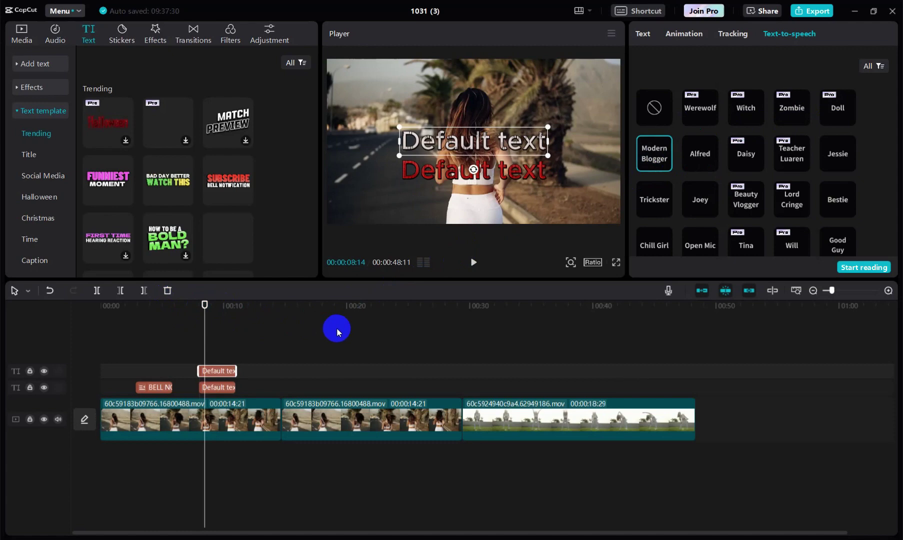